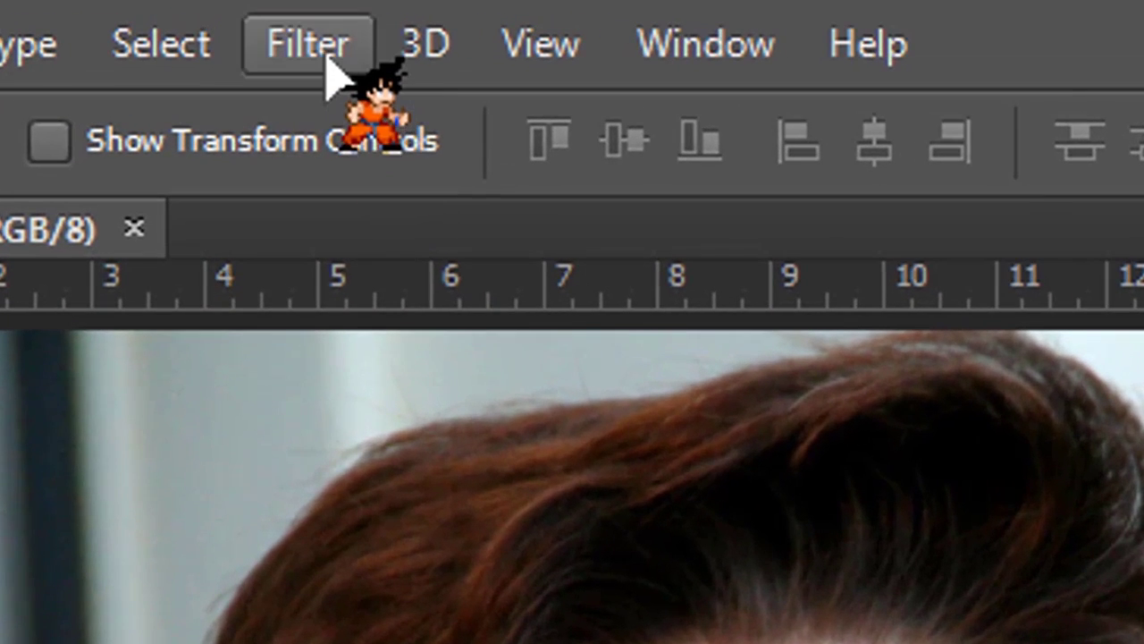
- Apply Smart Sharpen to the photo with 47% amount, 2.1 px radius and Gaussian Blur removal, and duplicate the background layer
click(319, 49)
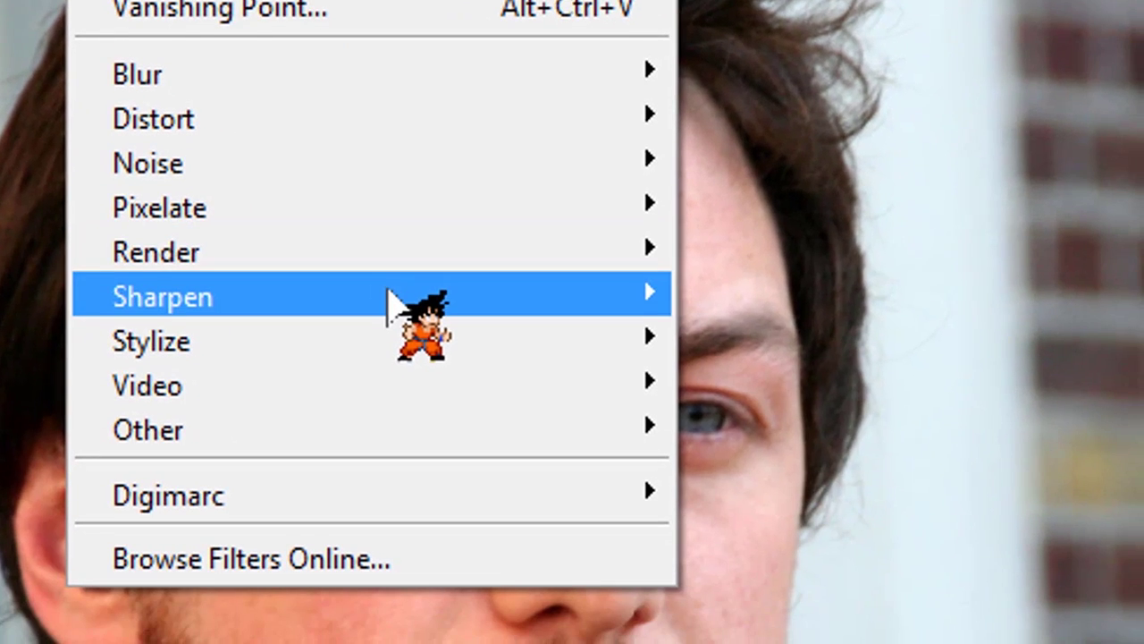
mouse_move(388, 295)
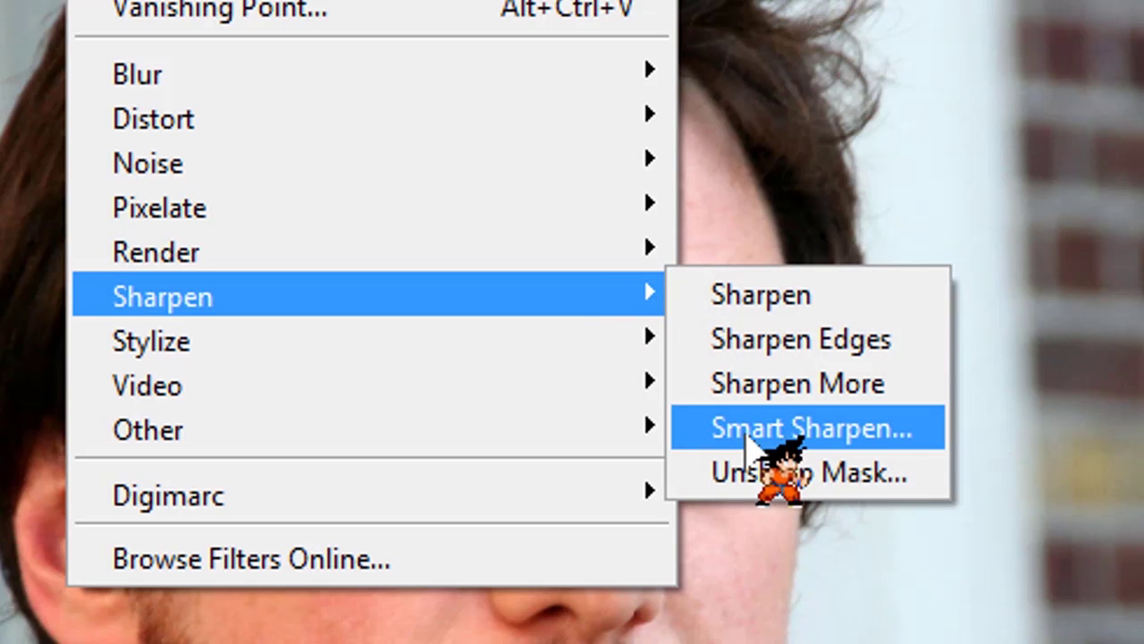
click(749, 434)
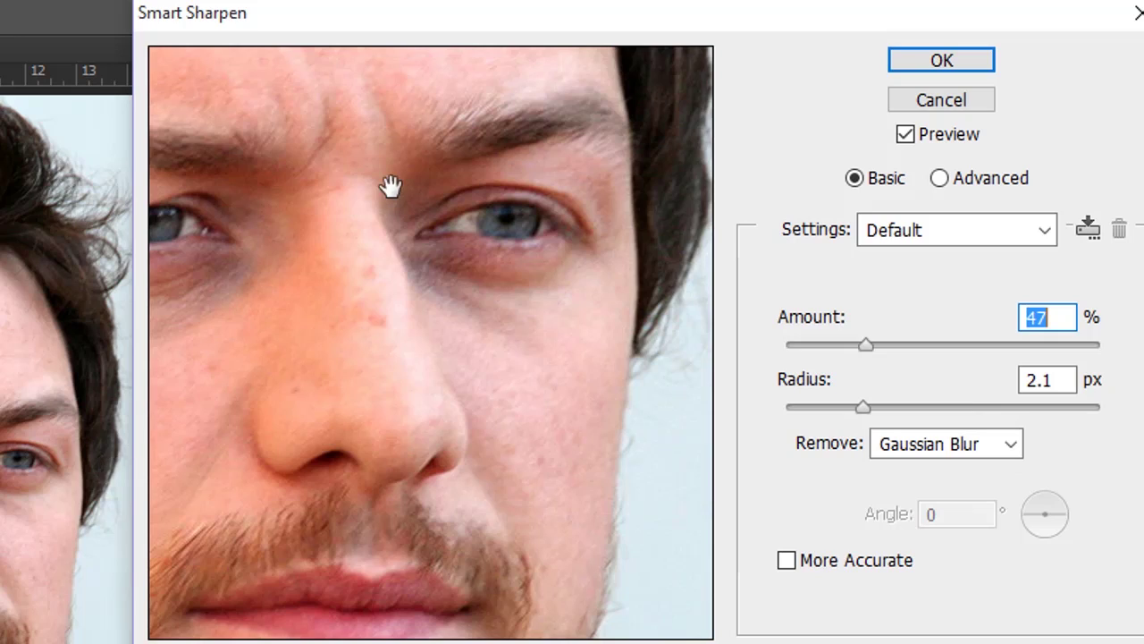
click(908, 65)
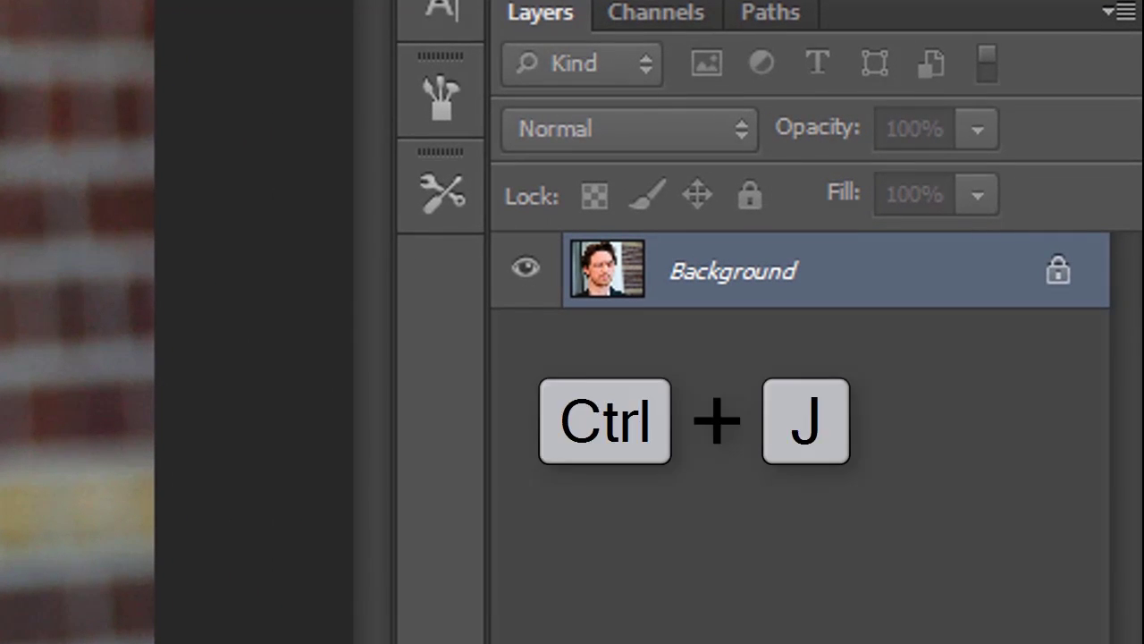
key(ctrl+j)
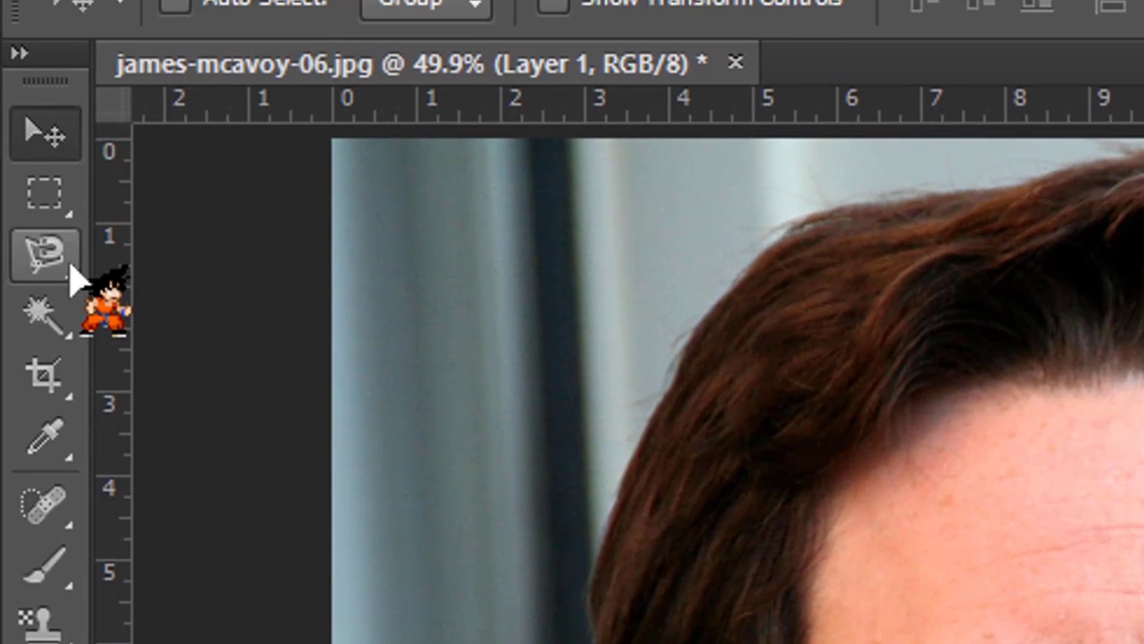
- Outline the man's head, neck and shoulders with the Magnetic Lasso Tool to make a closed selection
click(71, 272)
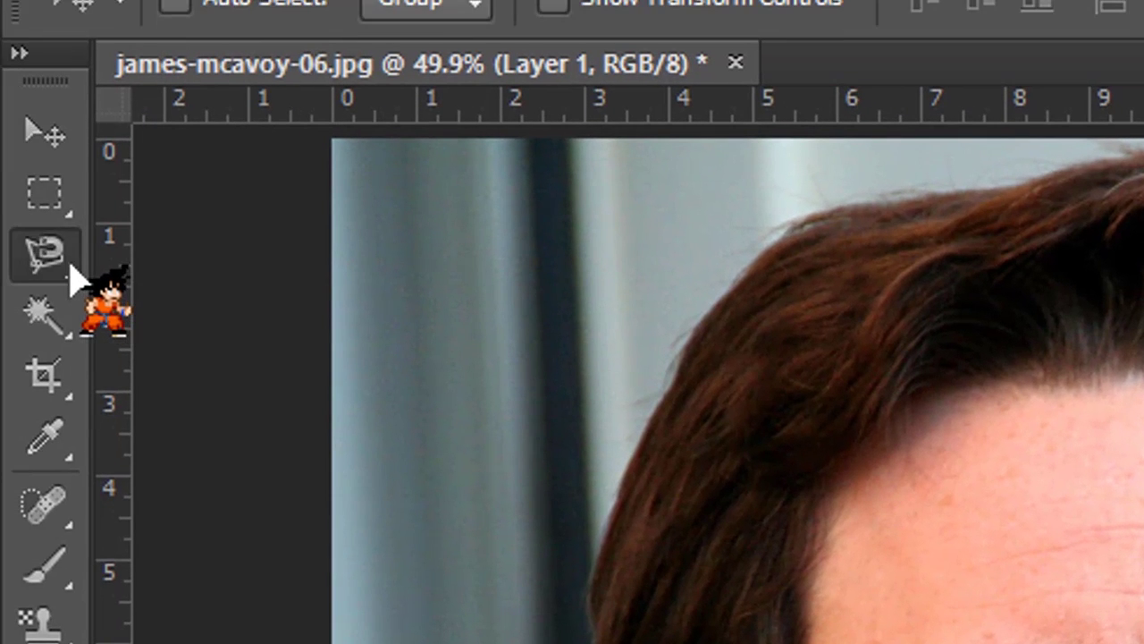
right_click(71, 270)
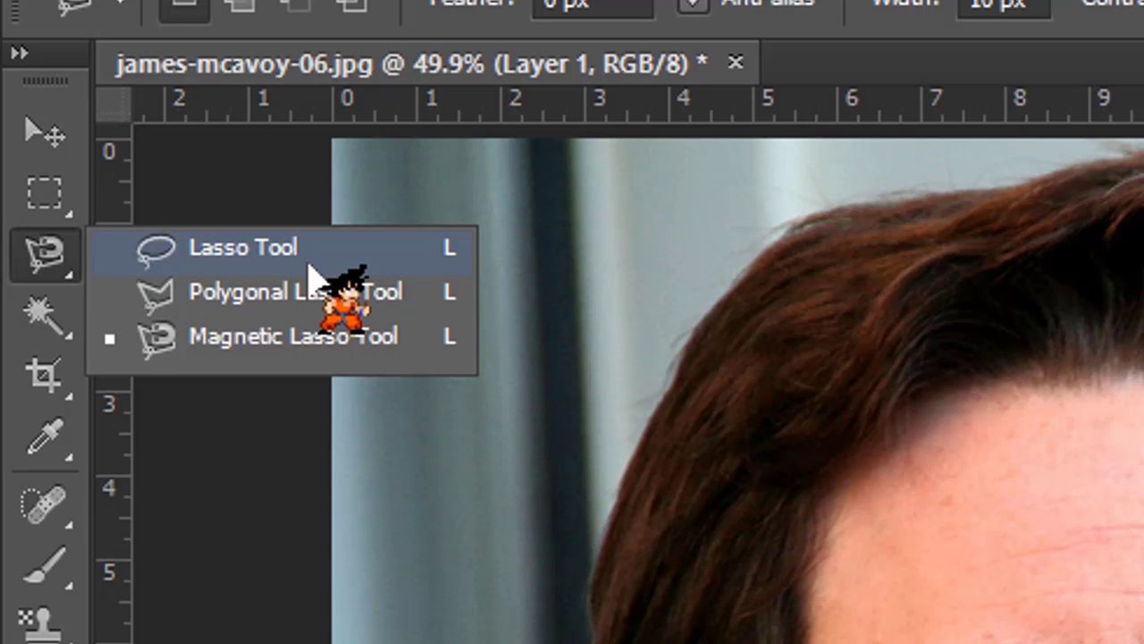
click(308, 346)
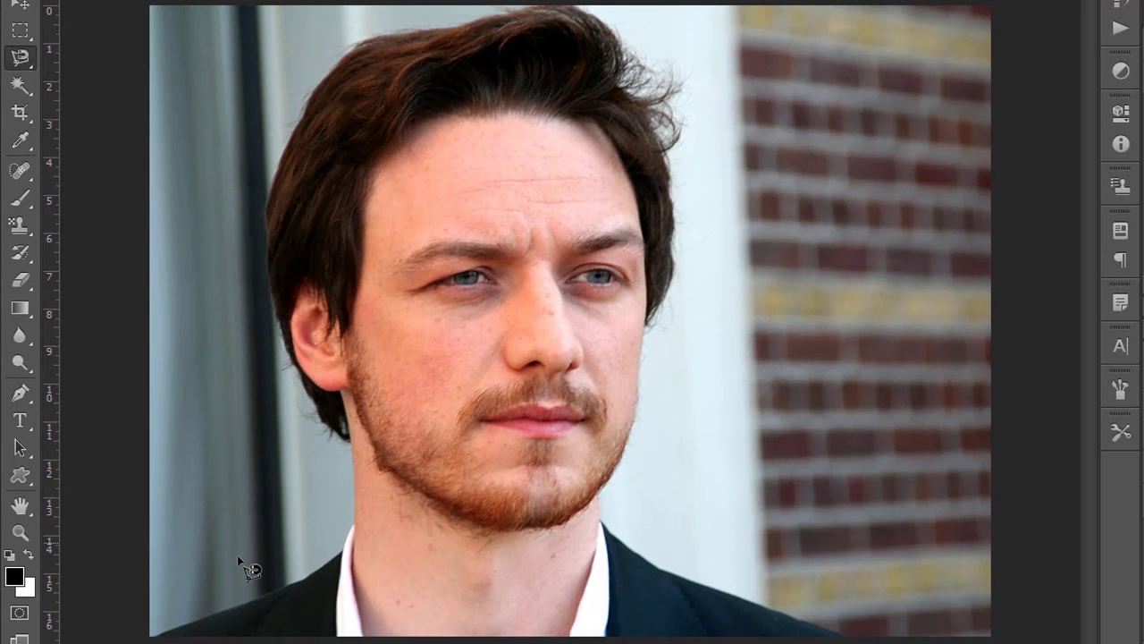
click(154, 636)
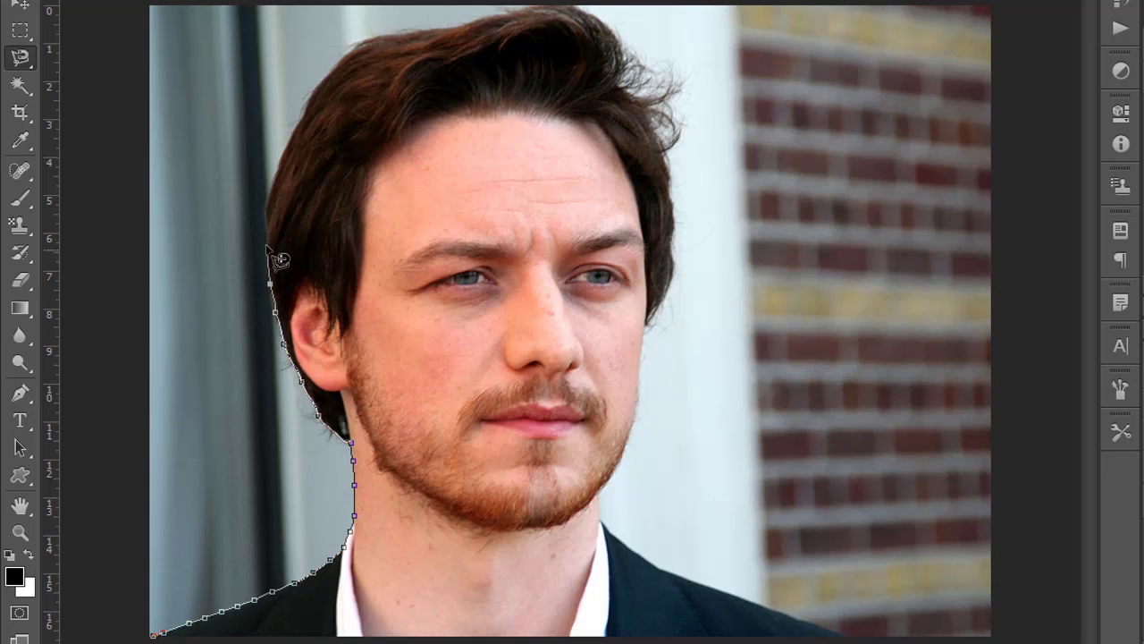
click(154, 634)
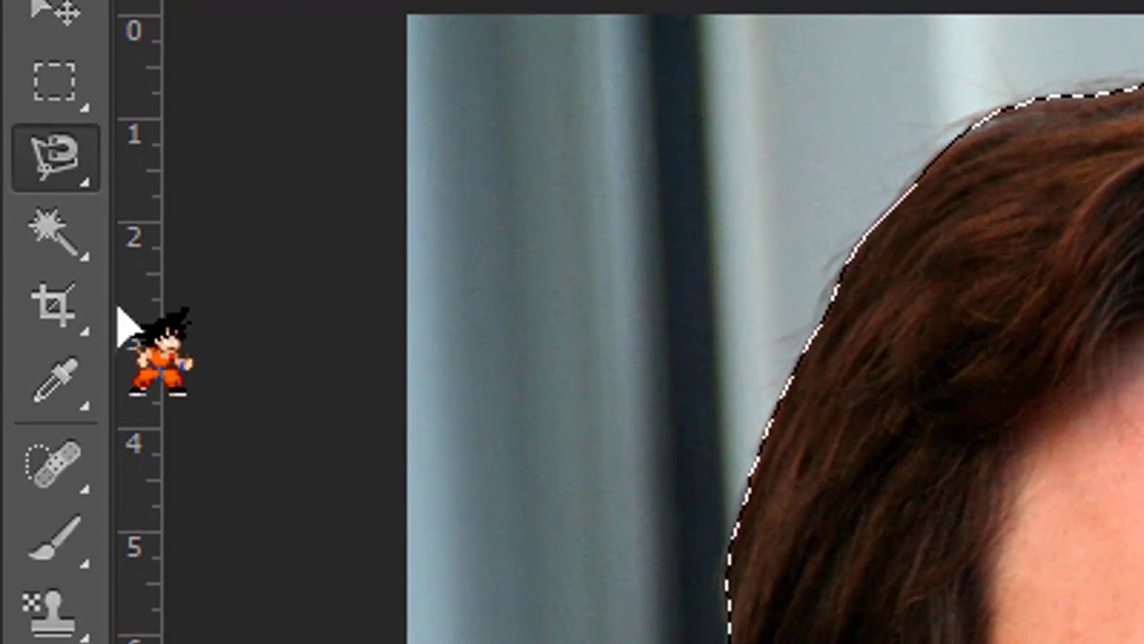
- Add the missed neck area beneath the jaw to the selection with the Quick Selection Tool, and copy the selection to a new layer
click(81, 243)
right_click(81, 242)
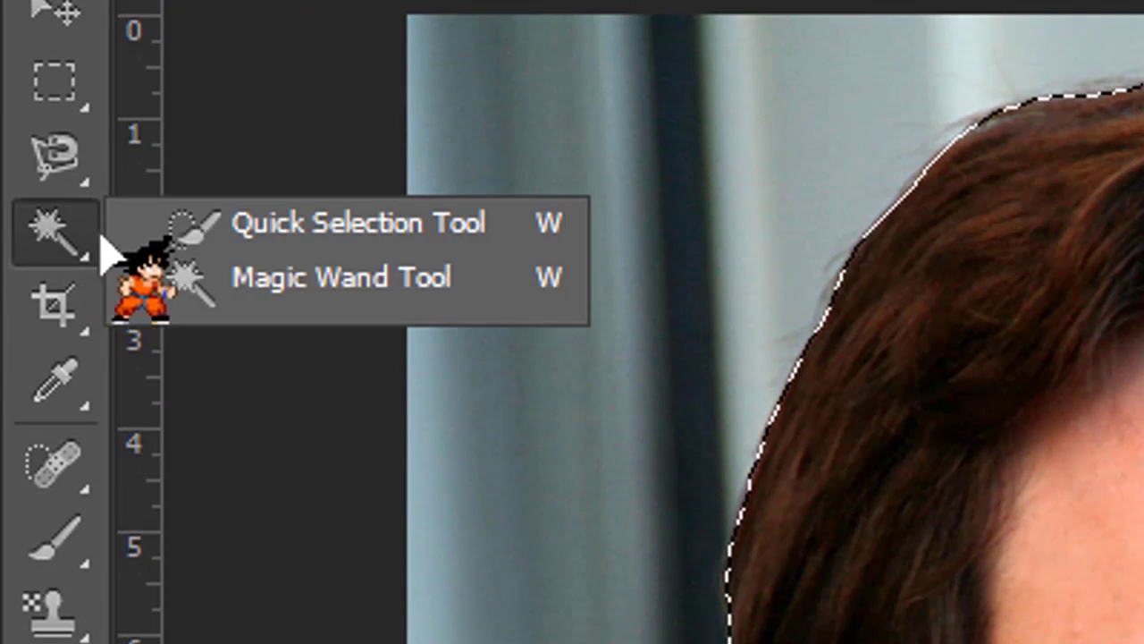
click(184, 228)
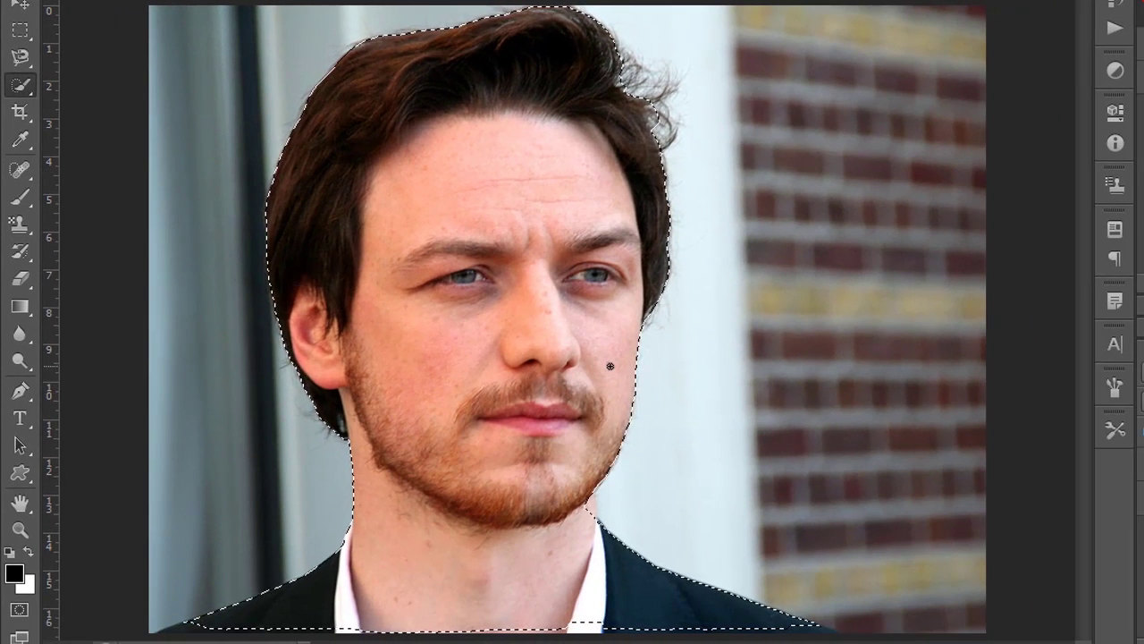
key(ctrl+plus)
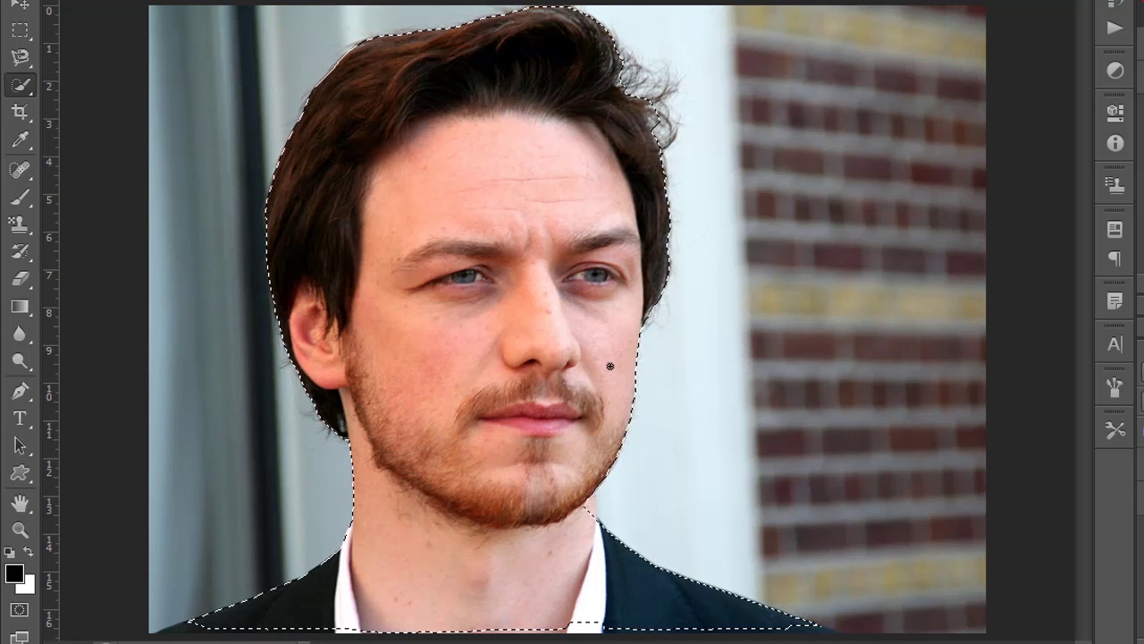
scroll(610, 365, up, 5)
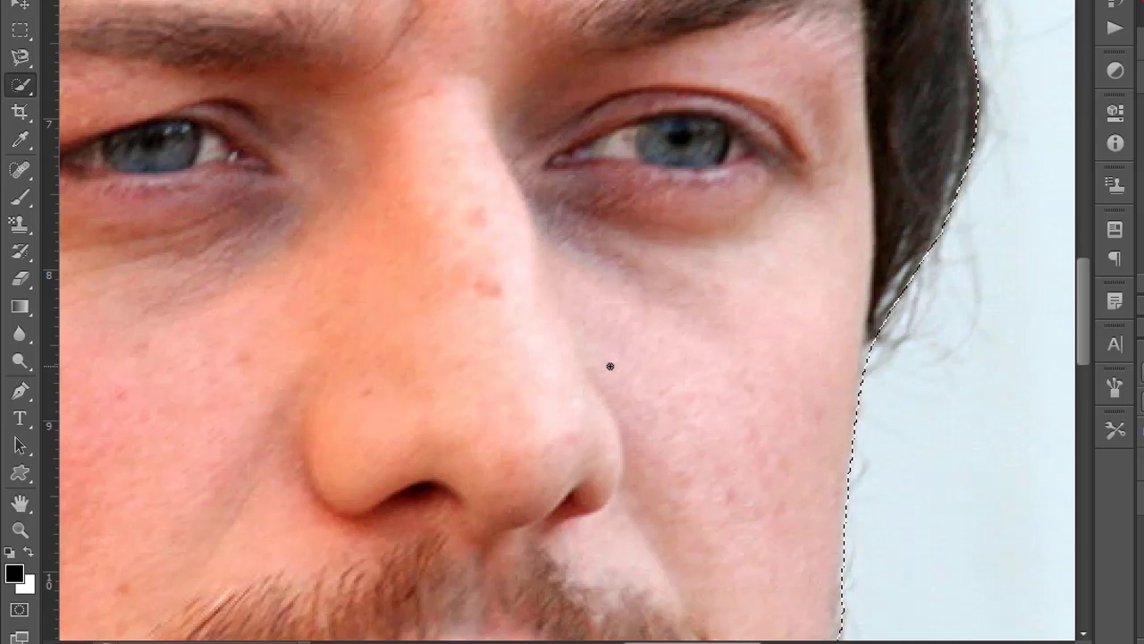
drag(1082, 329, 1082, 467)
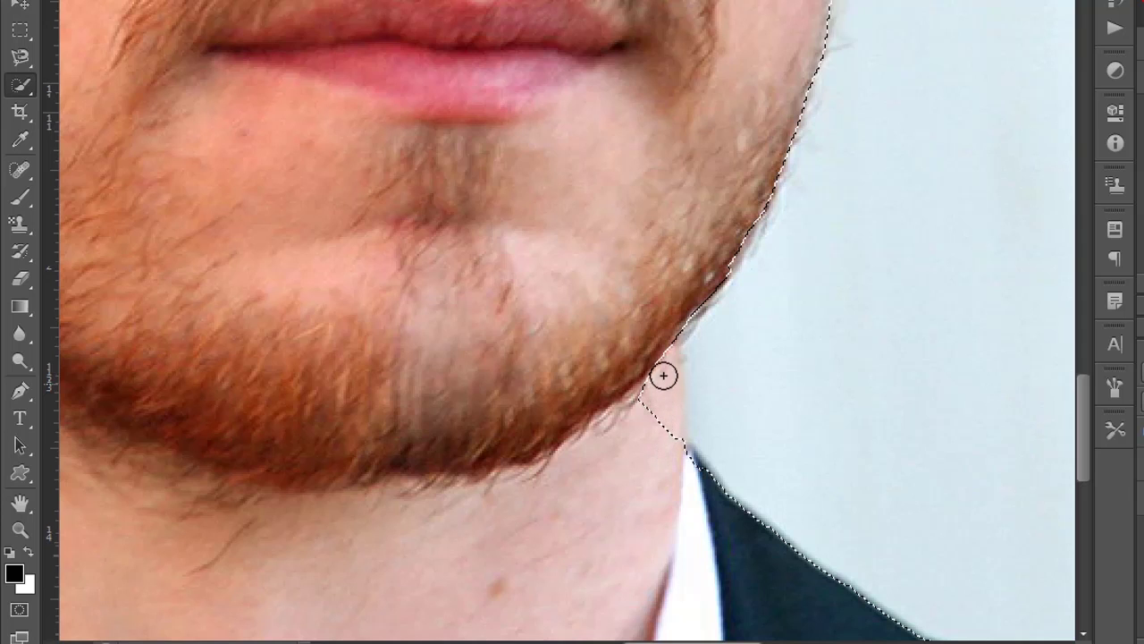
drag(662, 339, 659, 386)
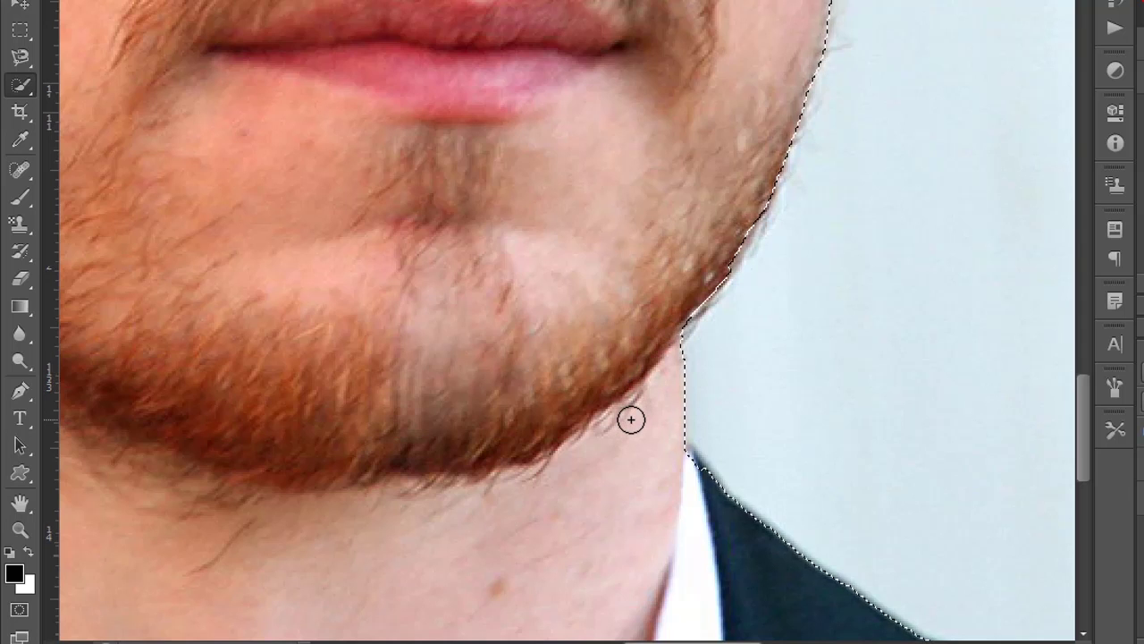
key(ctrl+0)
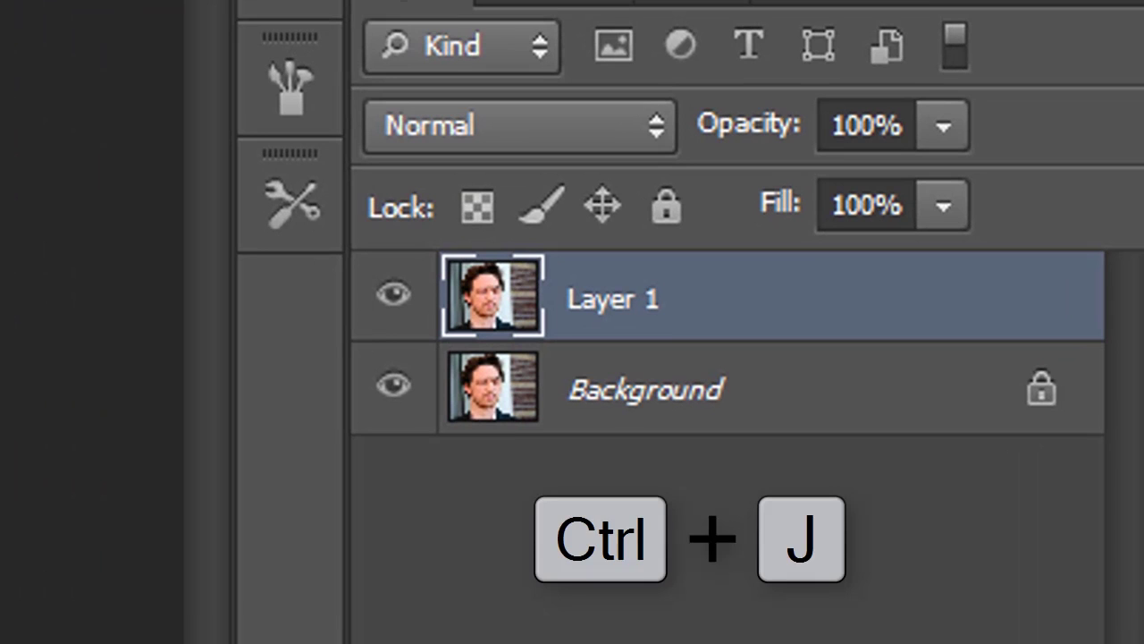
key(ctrl+j)
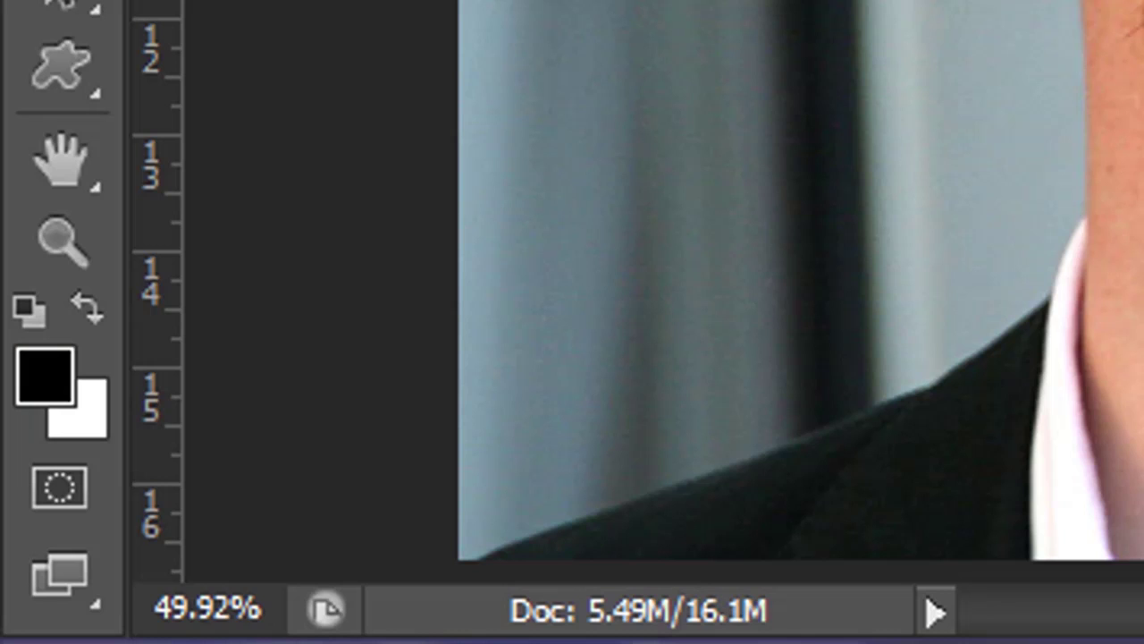
- Reset the colours to default black and white, and set the foreground colour to hex fbdf88
key(d)
key(x)
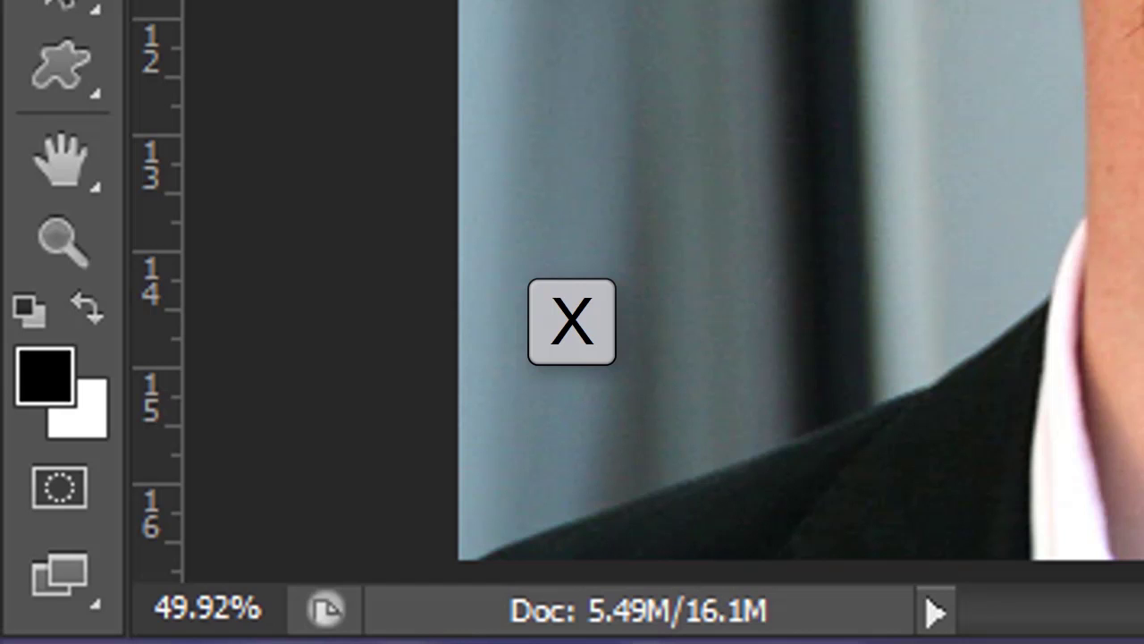
key(x)
key(x)
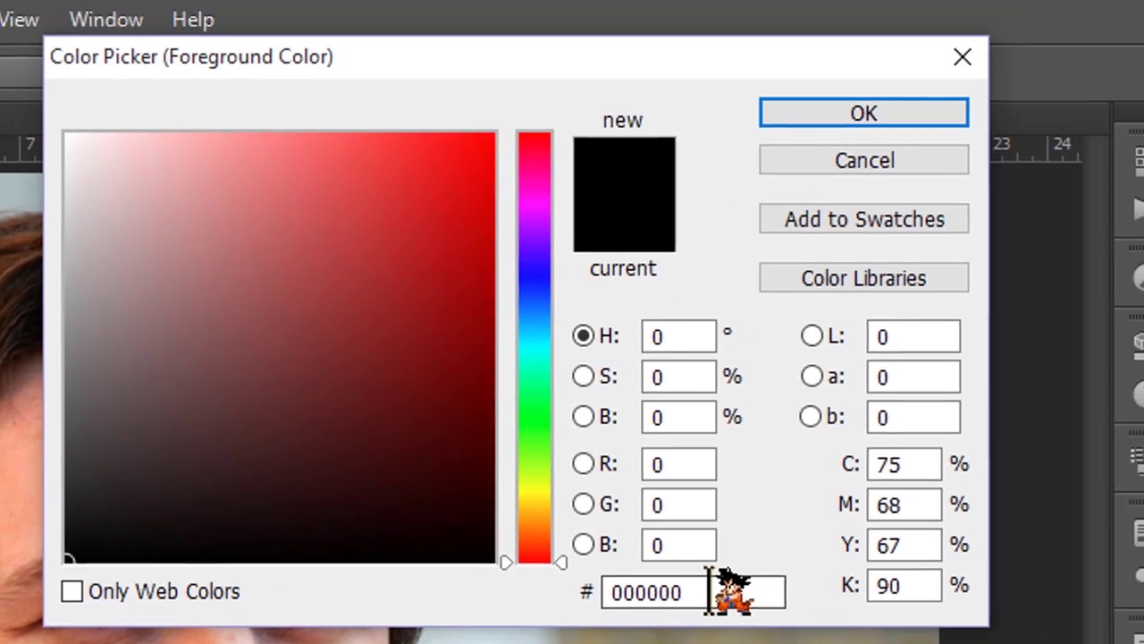
drag(710, 594, 526, 590)
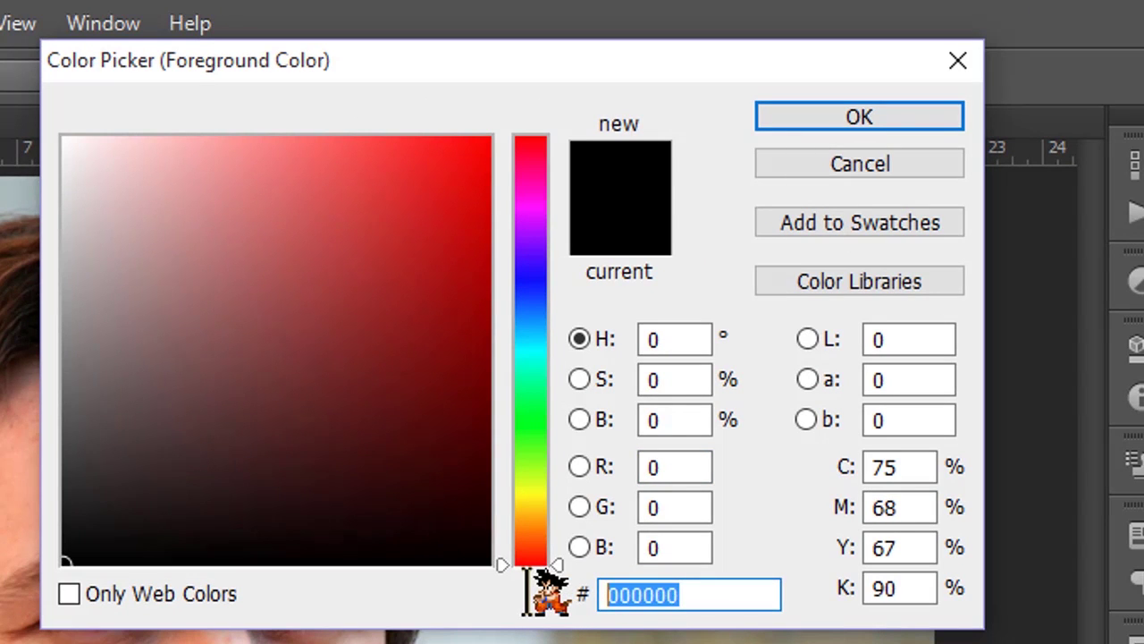
text(fdb)
key(BackSpace)
key(BackSpace)
text(bdf8)
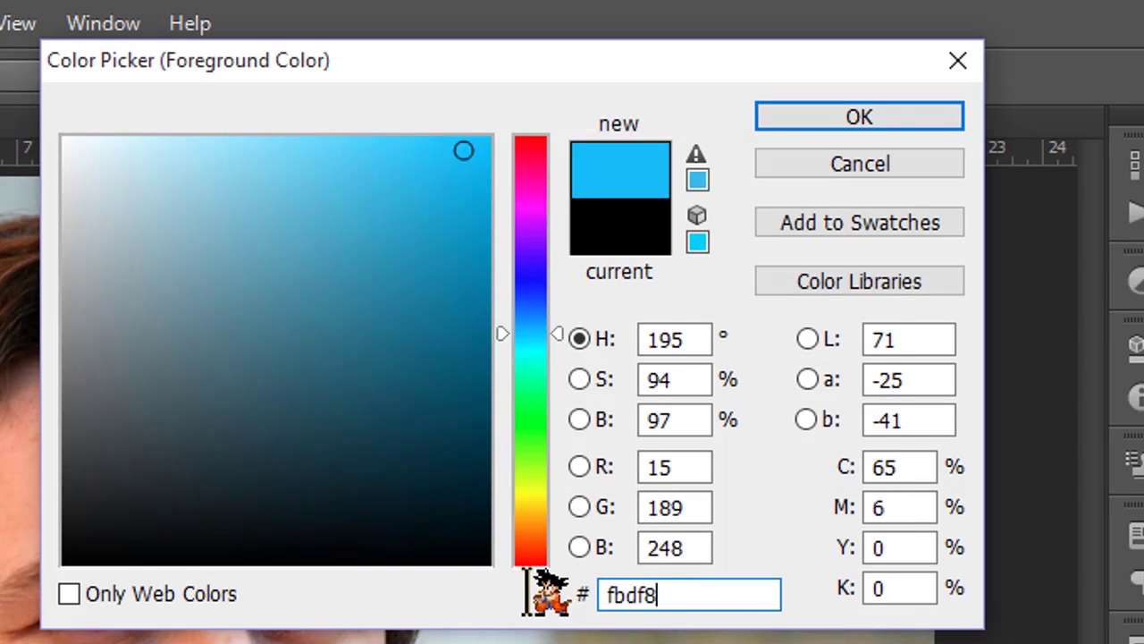
text(8)
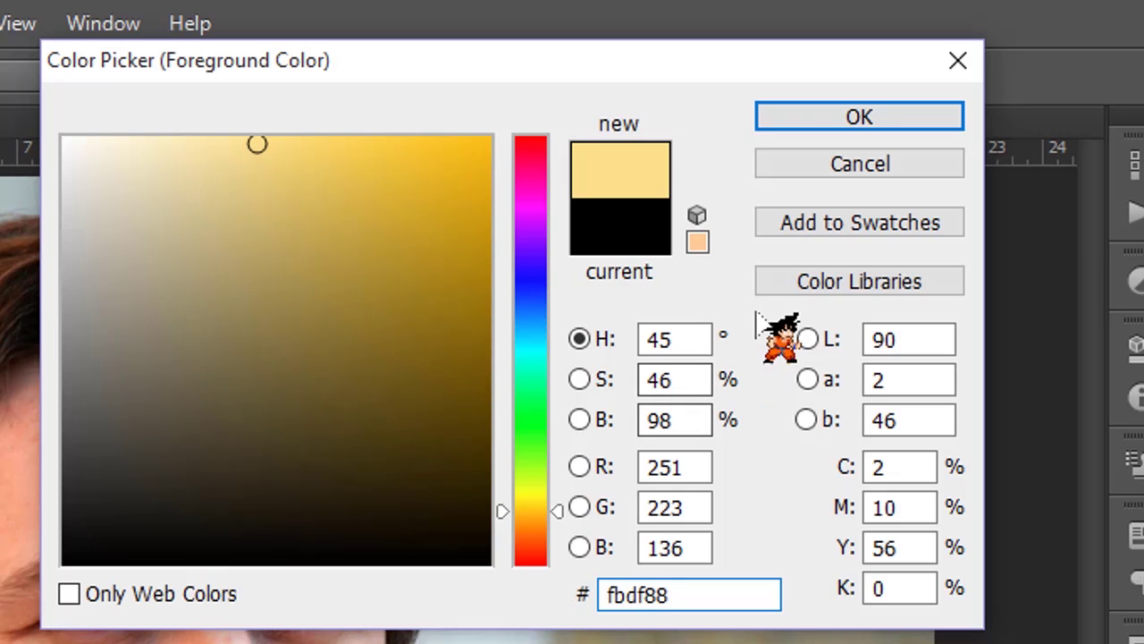
click(836, 117)
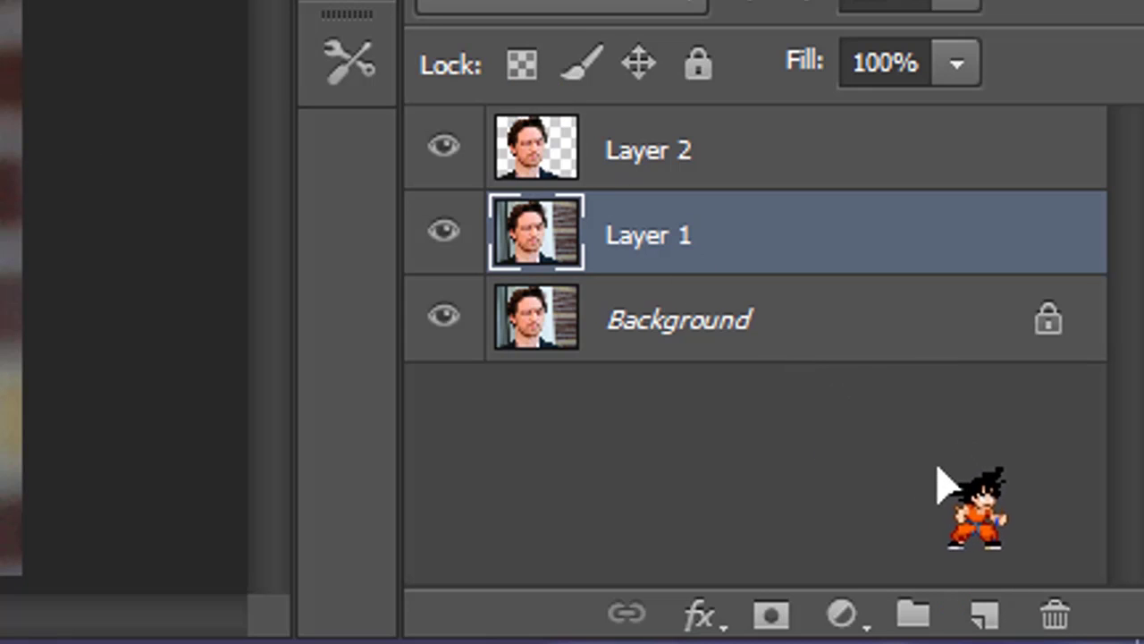
- Add a new layer directly above Layer 1 and fill it with the pale yellow foreground colour
click(983, 613)
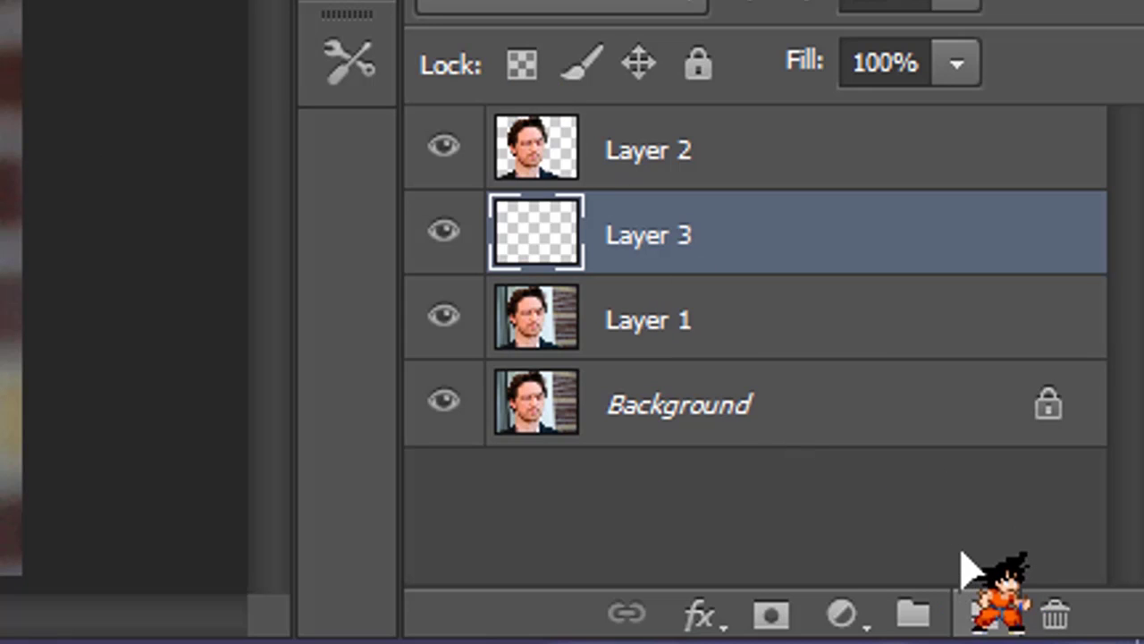
key(alt+Delete)
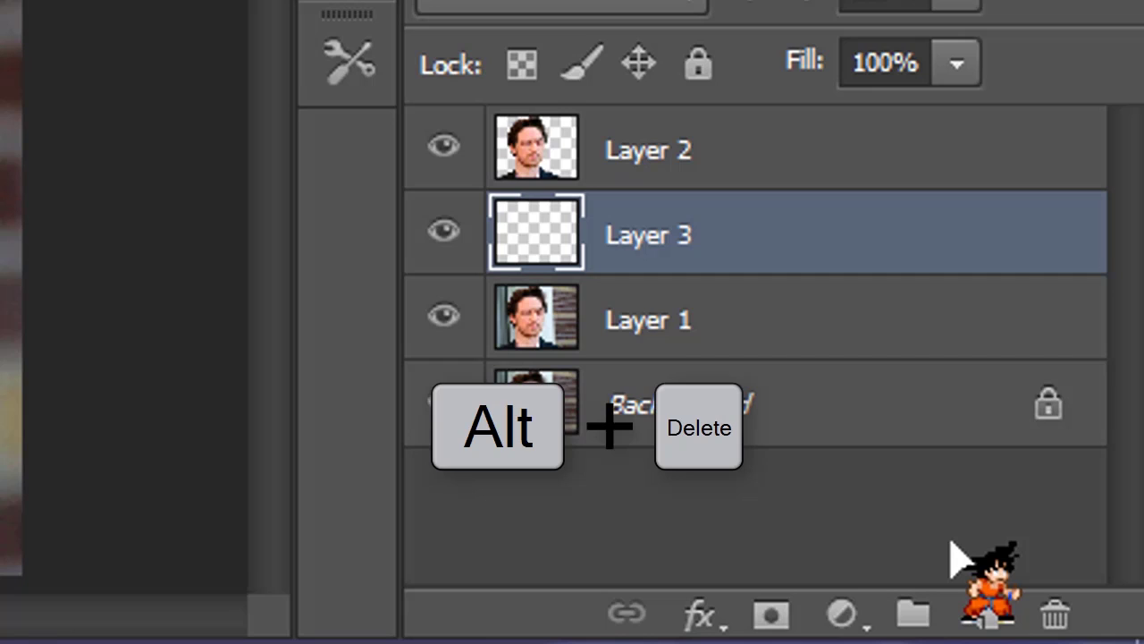
key(alt+Delete)
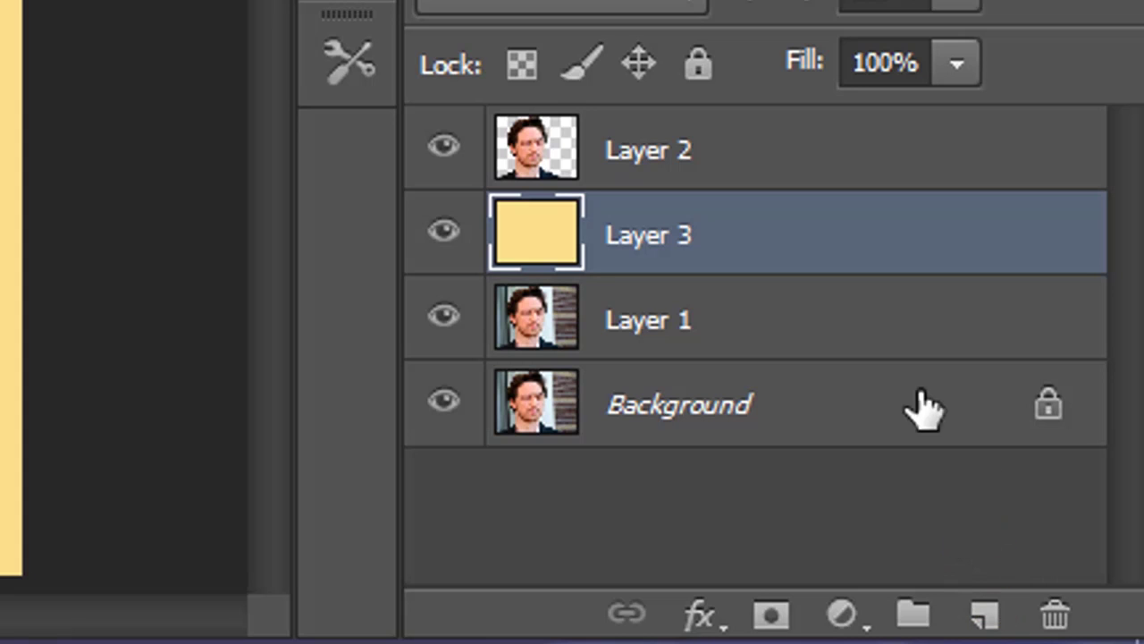
- Apply the Poster Edges filter to the cut-out Layer 2 with edge thickness 6, edge intensity 2 and posterization 6
click(901, 194)
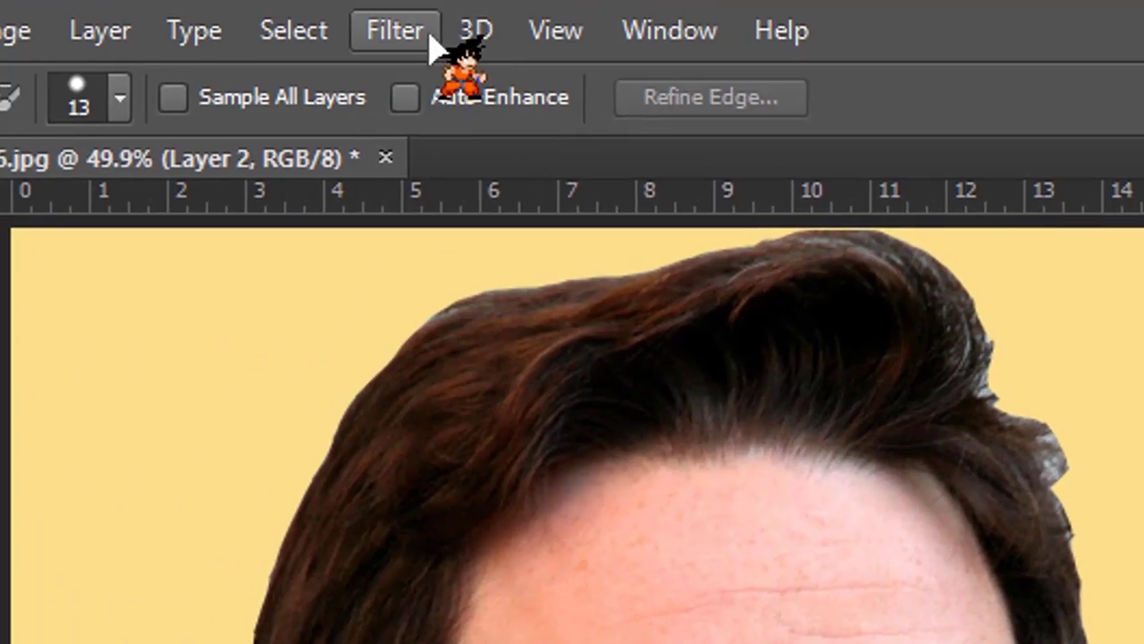
click(421, 32)
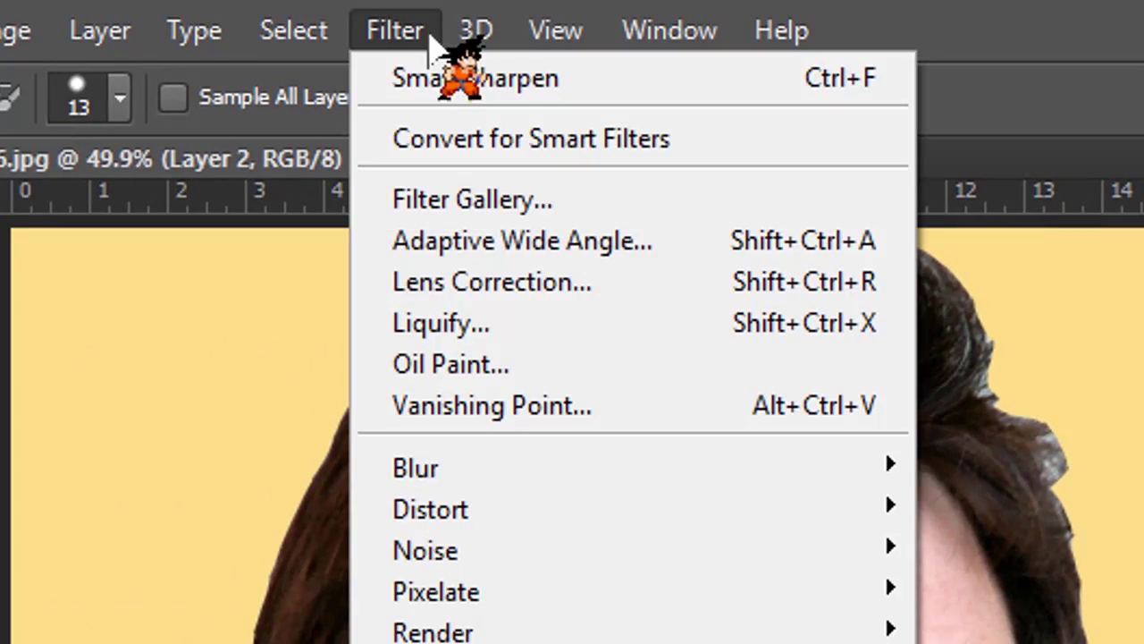
click(438, 201)
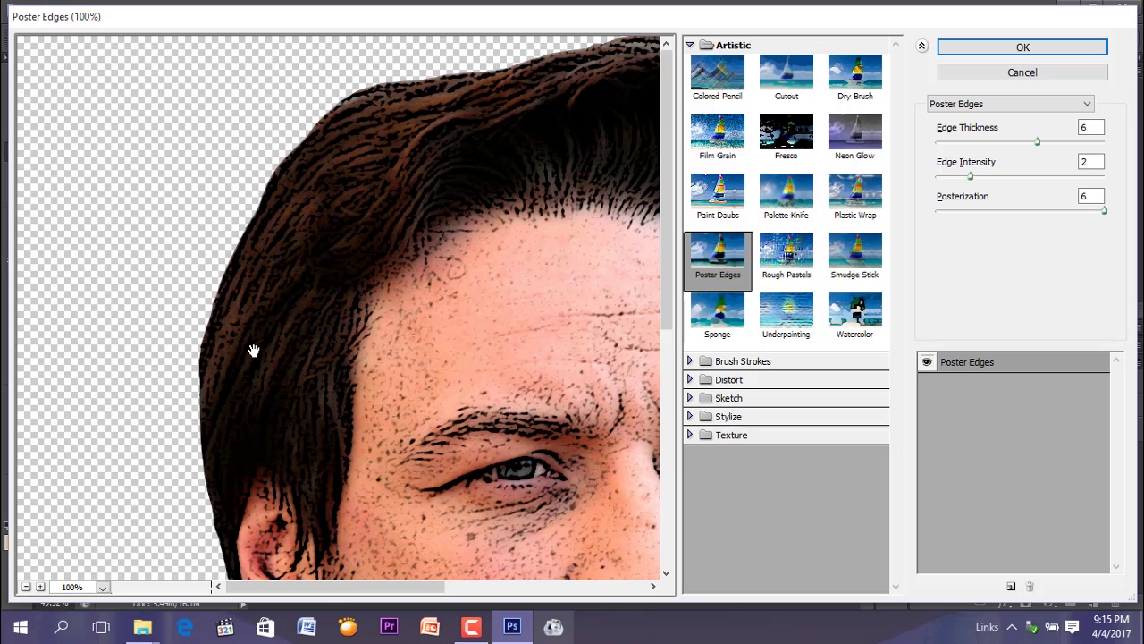
click(27, 588)
click(27, 587)
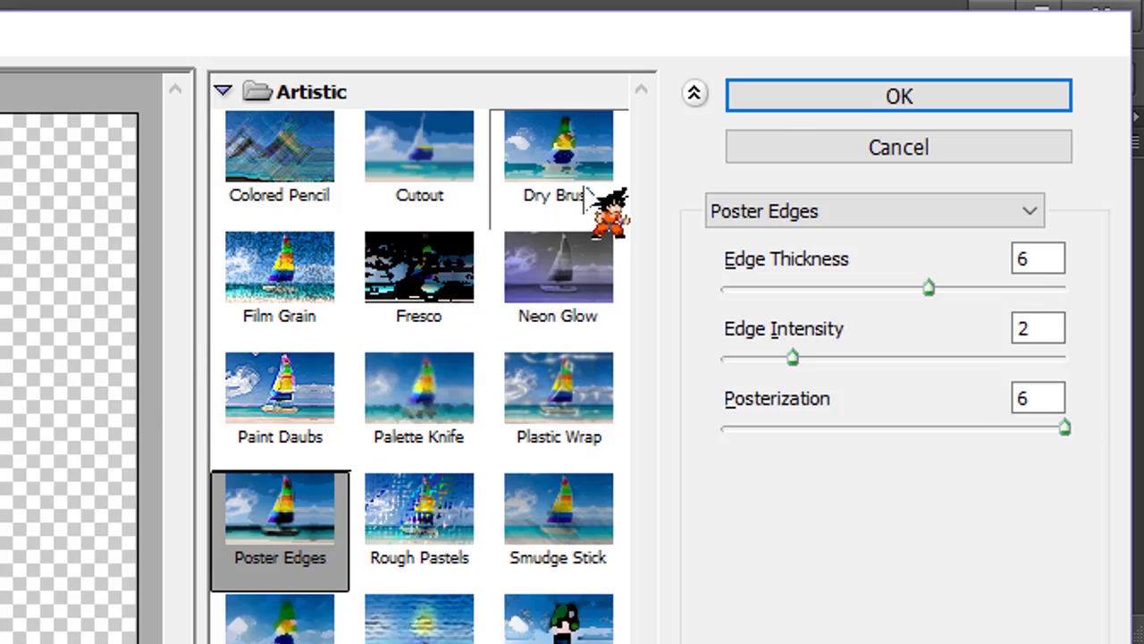
click(756, 100)
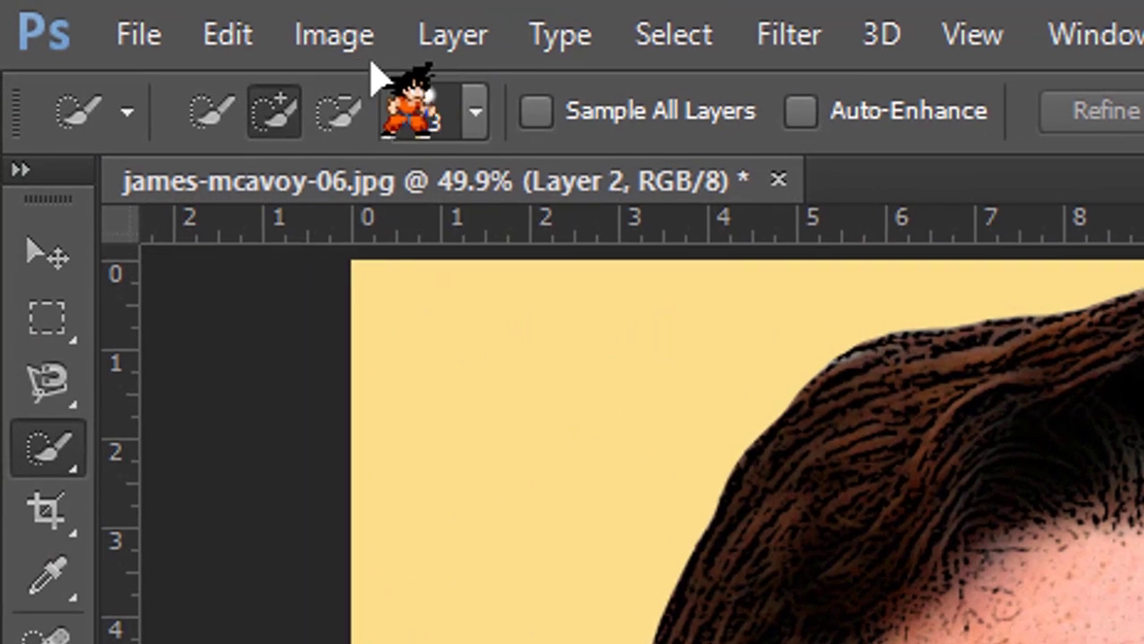
- Apply a Threshold adjustment with level 112 to the cut-out Layer 2
click(121, 13)
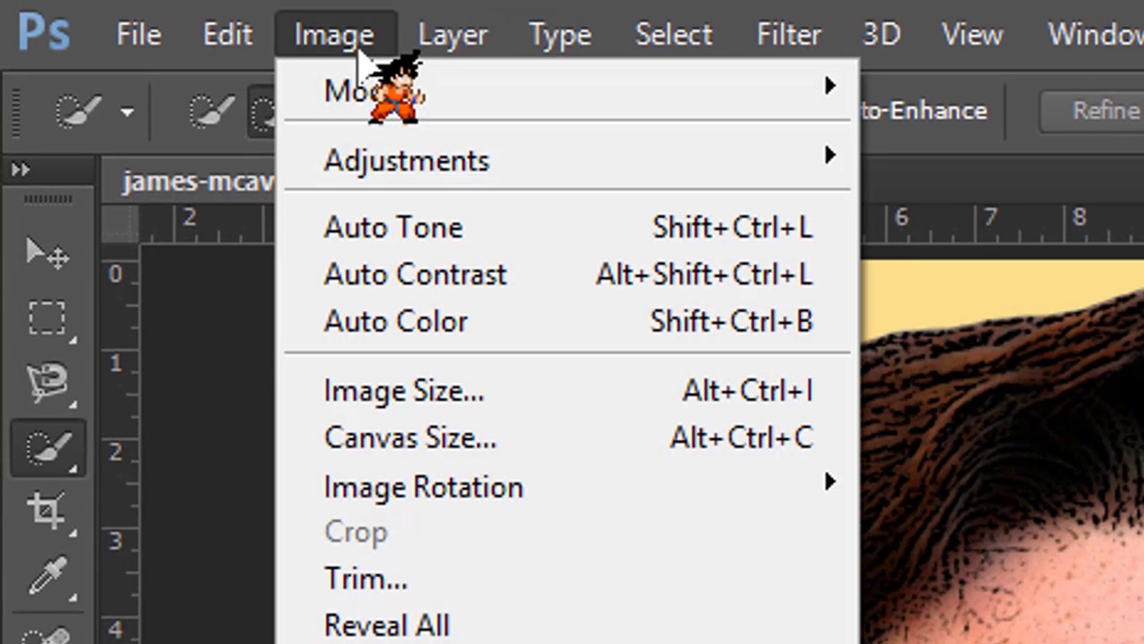
mouse_move(374, 164)
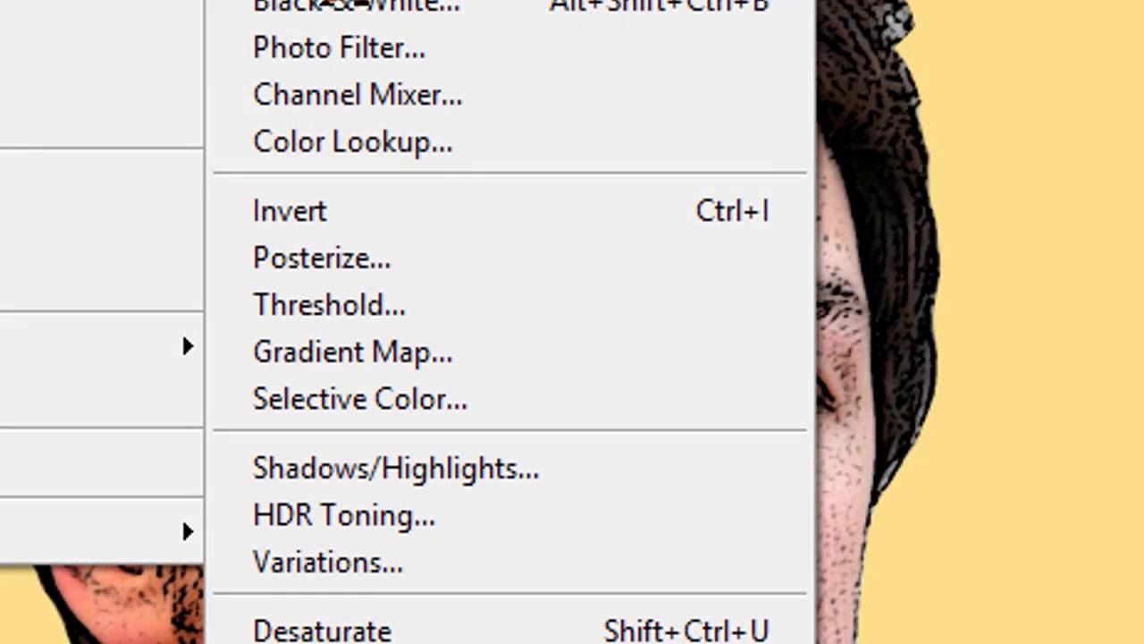
click(346, 304)
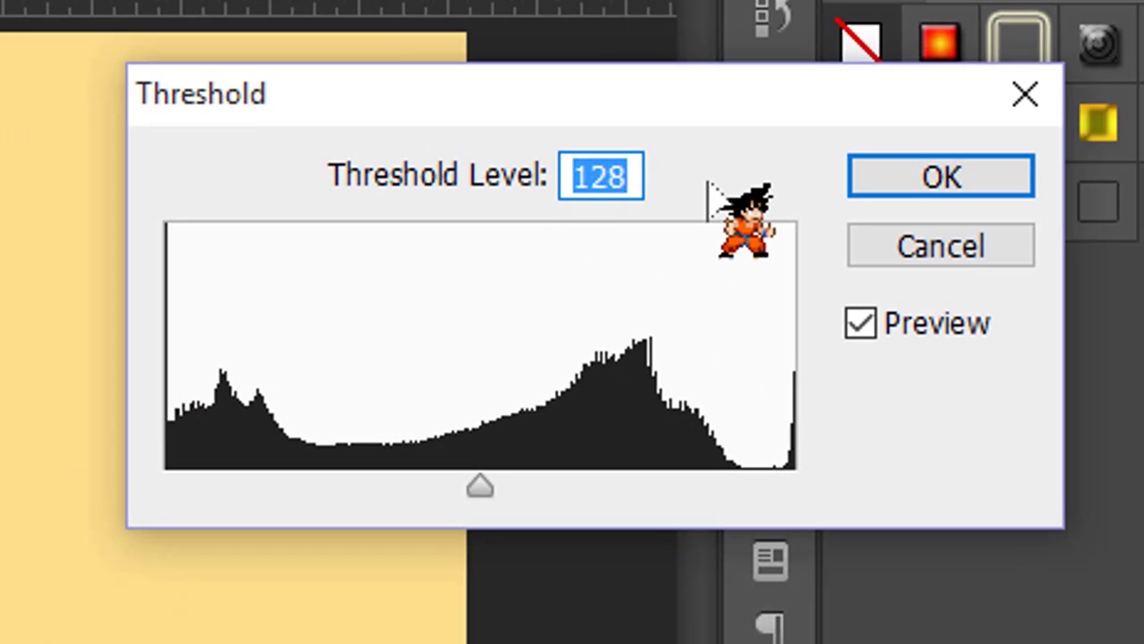
text(112)
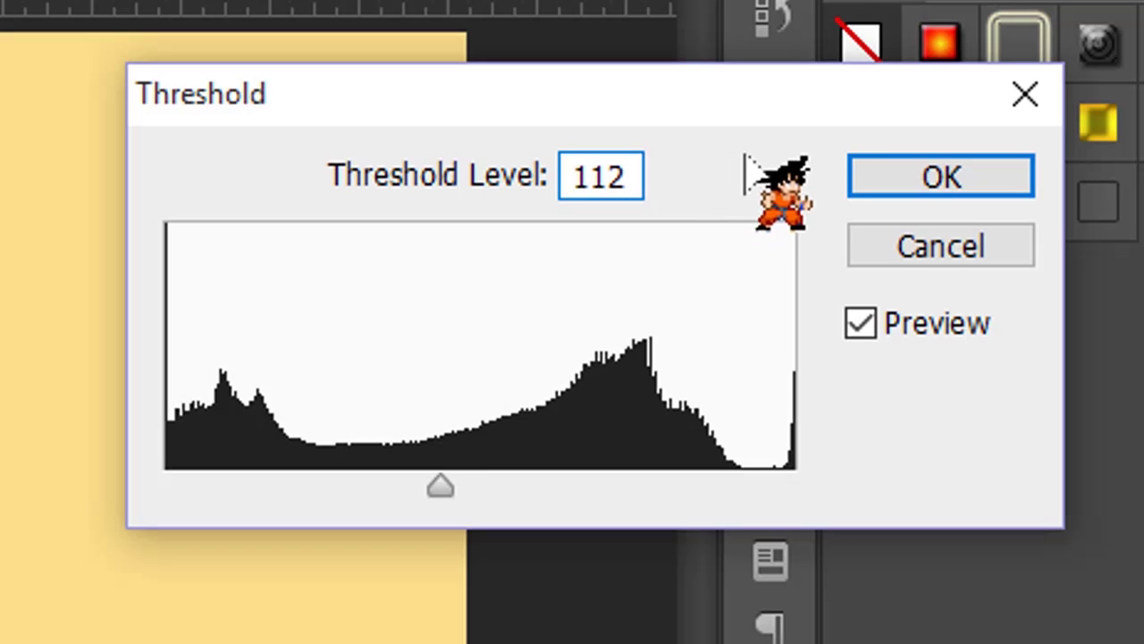
click(860, 180)
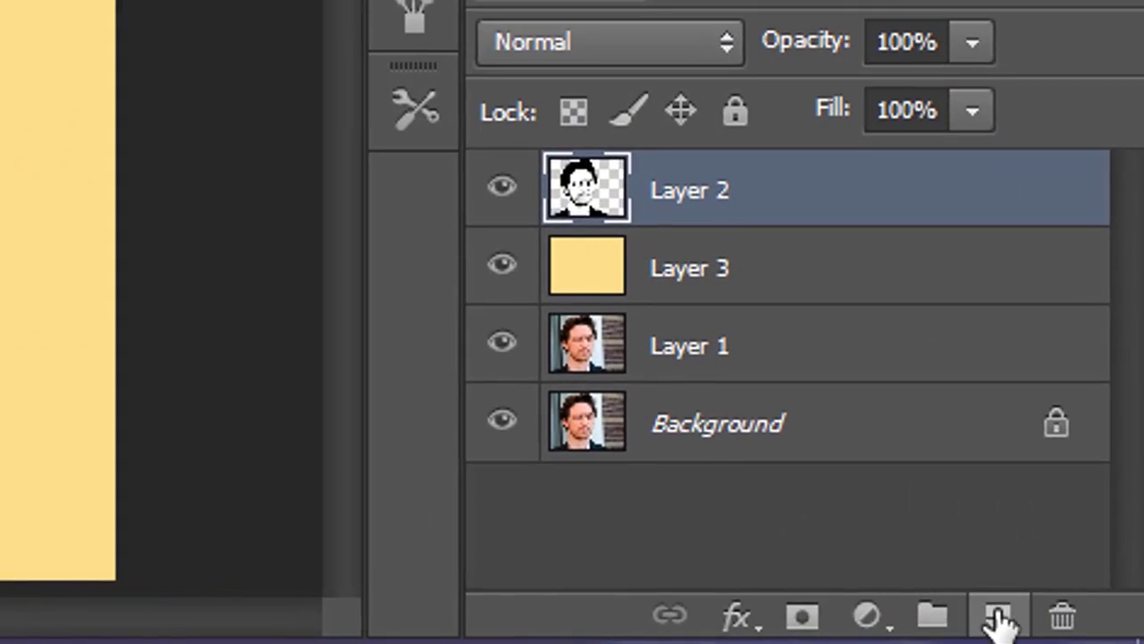
- Add a new layer above Layer 2 and start a Pen tool path around the outside of the ear and under the earlobe
click(999, 615)
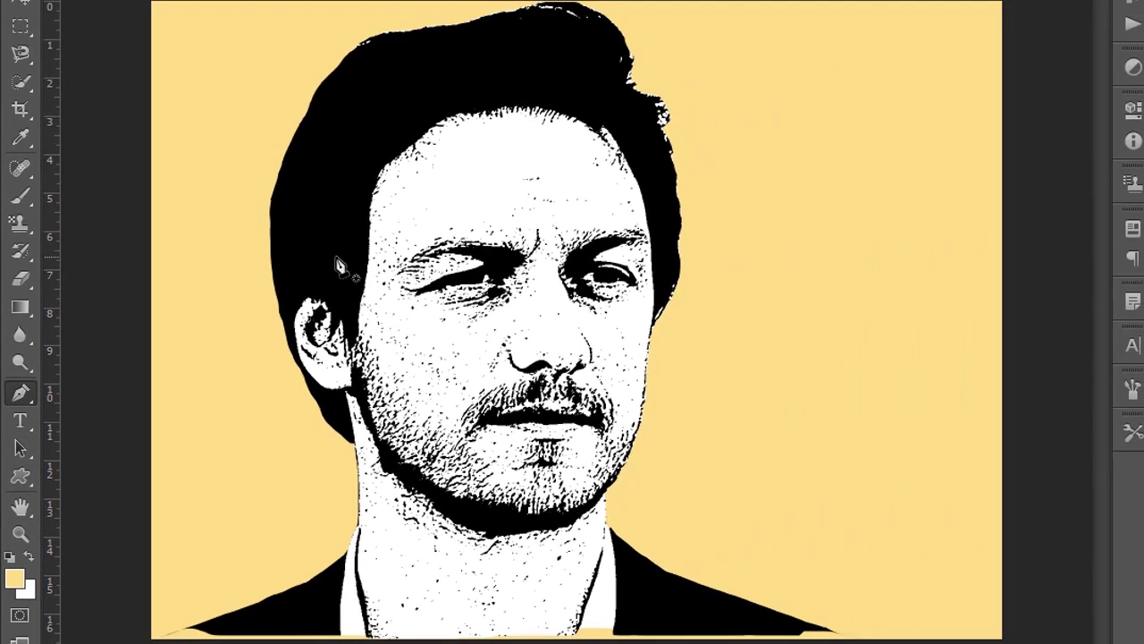
key(ctrl+plus)
key(ctrl+plus)
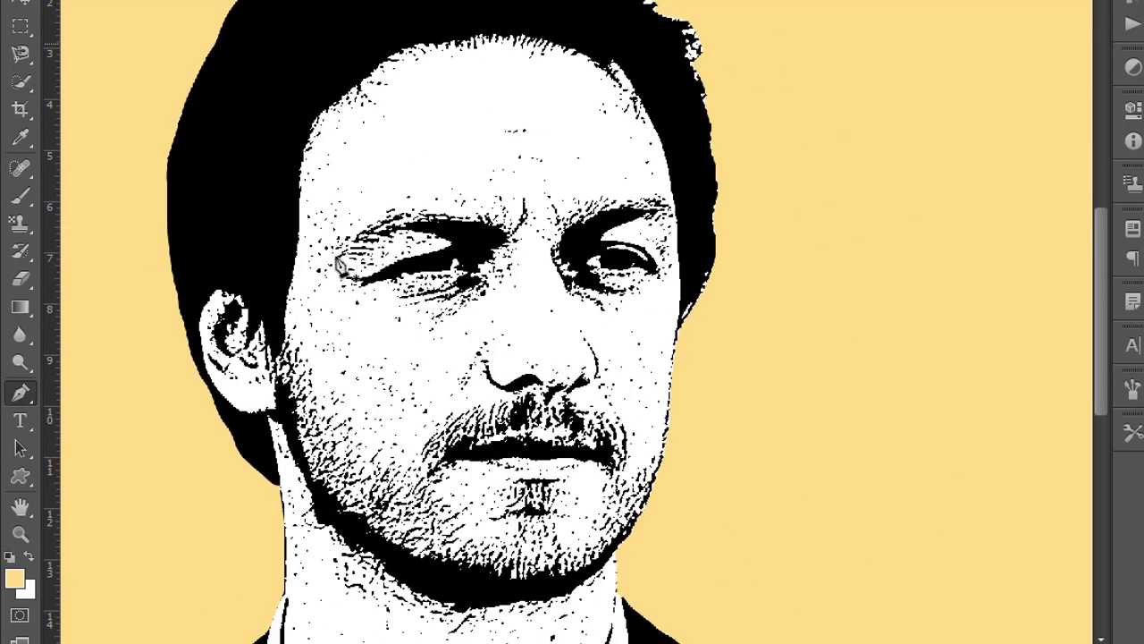
drag(786, 643, 717, 643)
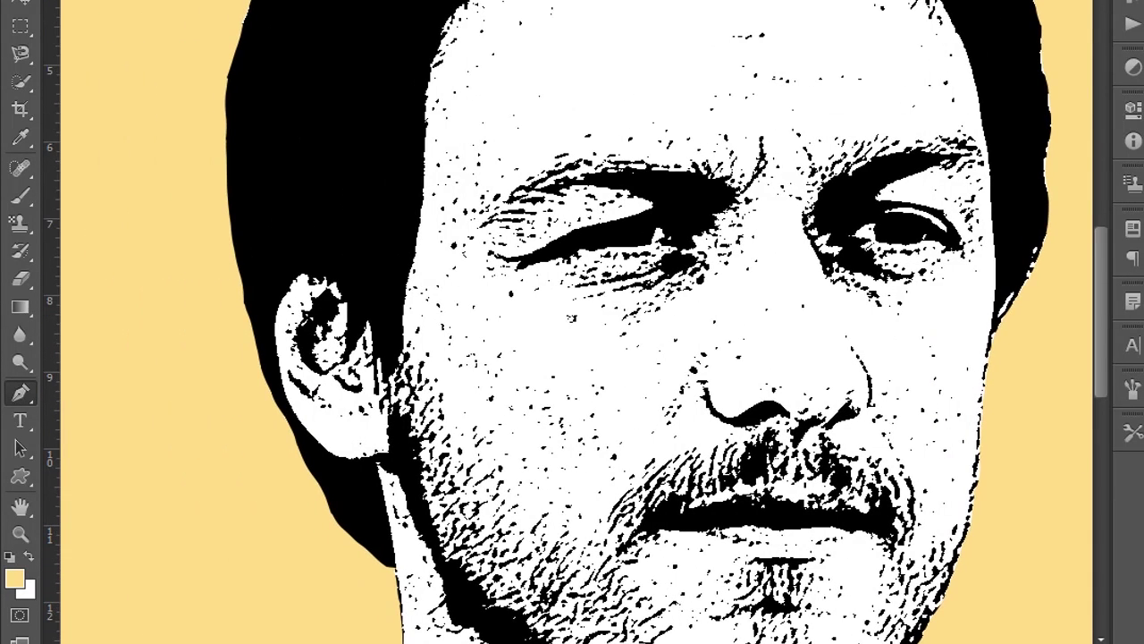
click(392, 298)
click(357, 263)
click(306, 247)
click(270, 265)
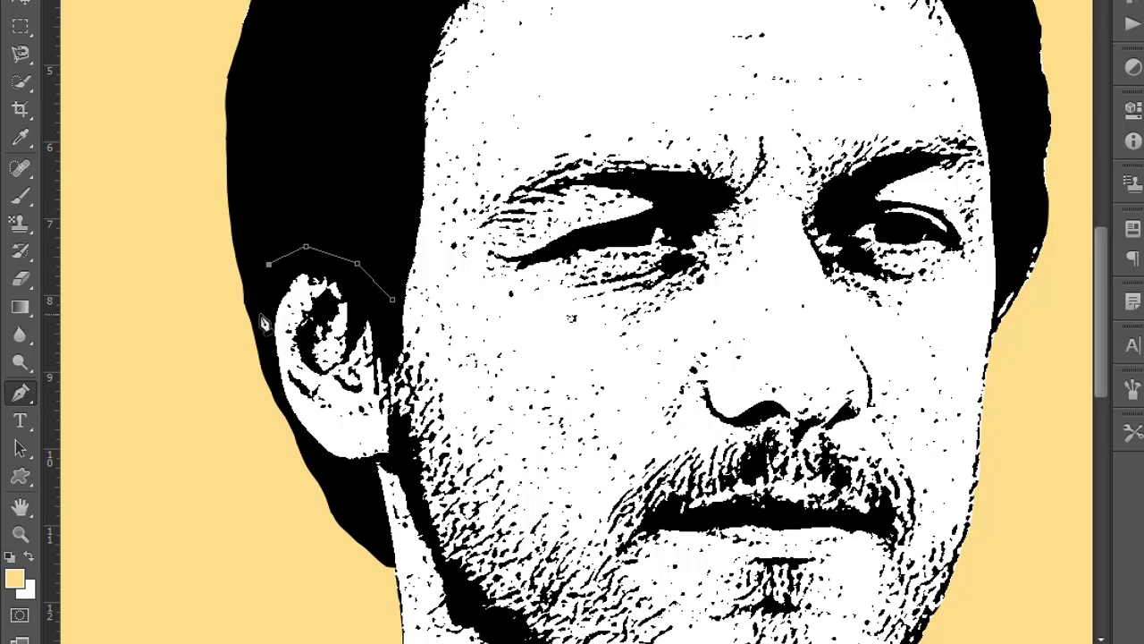
click(262, 314)
click(273, 373)
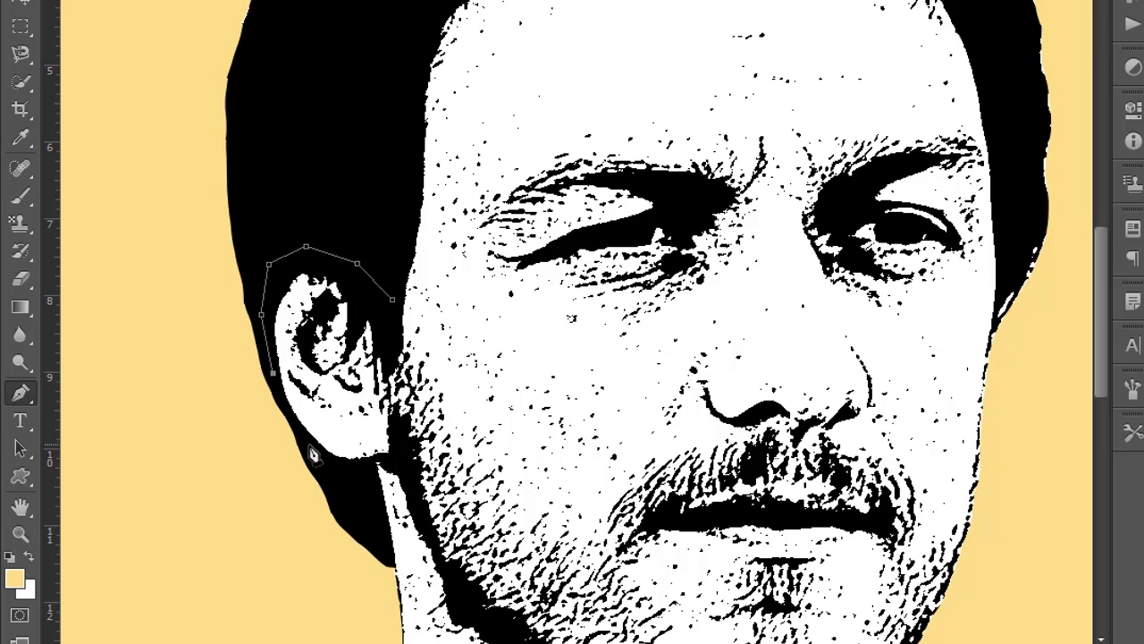
click(308, 442)
click(362, 481)
- Continue the path down the ear-side edge of the neck and along the inner shirt collar to the image's lower edge
scroll(411, 273, down, 4)
scroll(429, 320, up, 1)
click(375, 219)
click(381, 366)
click(376, 472)
click(383, 491)
drag(1103, 431, 1112, 494)
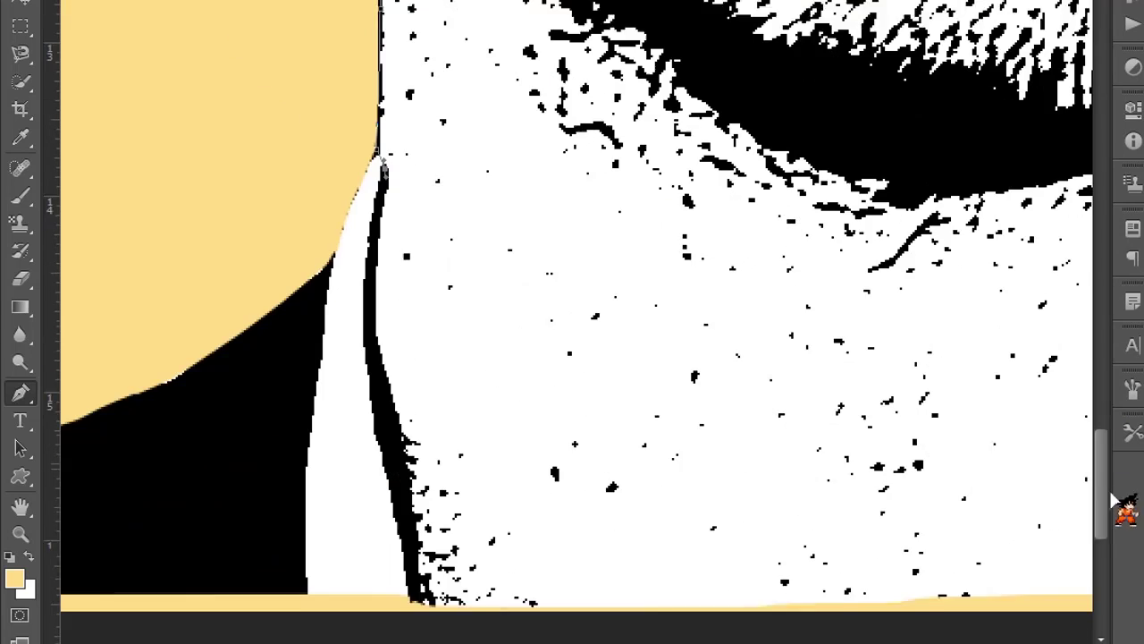
click(337, 208)
click(332, 309)
- Trace the path up the opposite side of the neck, jaw and cheek, then along the hairline to close it around the skin
scroll(572, 358, right, 4)
click(792, 552)
click(890, 270)
scroll(904, 220, up, 4)
click(913, 355)
click(1030, 186)
scroll(1030, 188, up, 5)
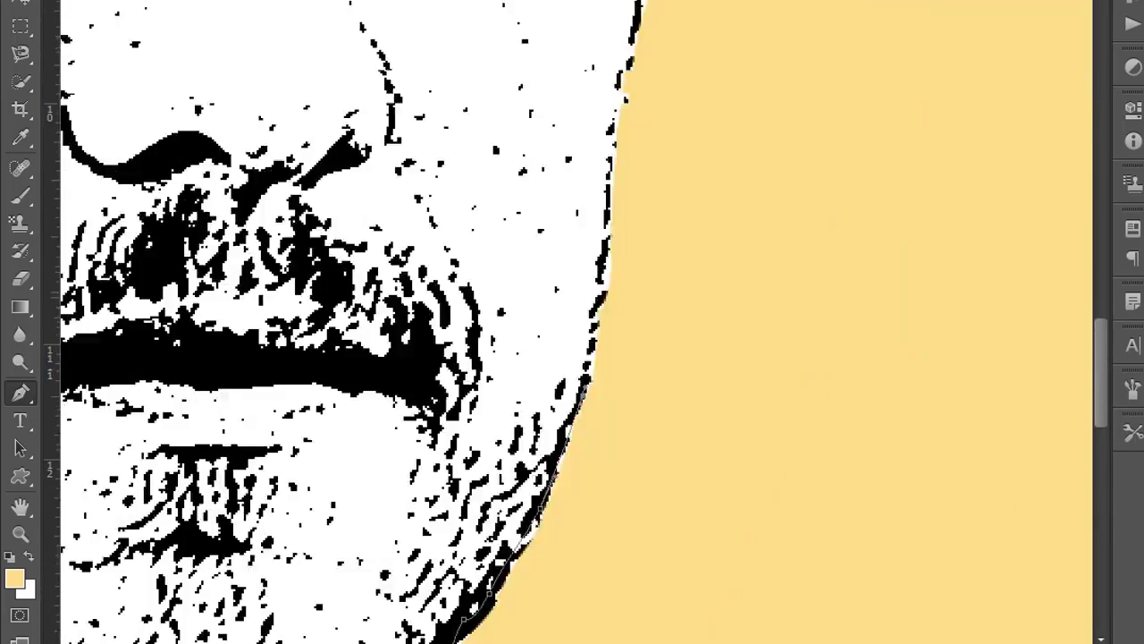
click(632, 161)
scroll(648, 121, up, 5)
scroll(595, 321, left, 4)
click(409, 421)
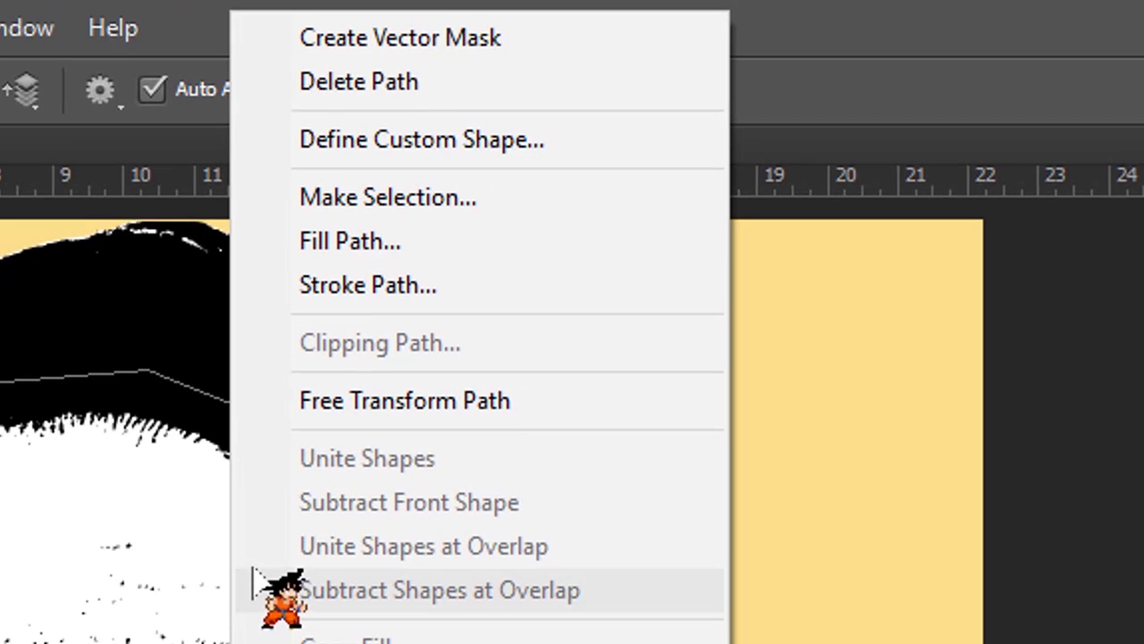
- Fill the closed skin path with colour eacab9 in Normal mode at 100% opacity
click(305, 255)
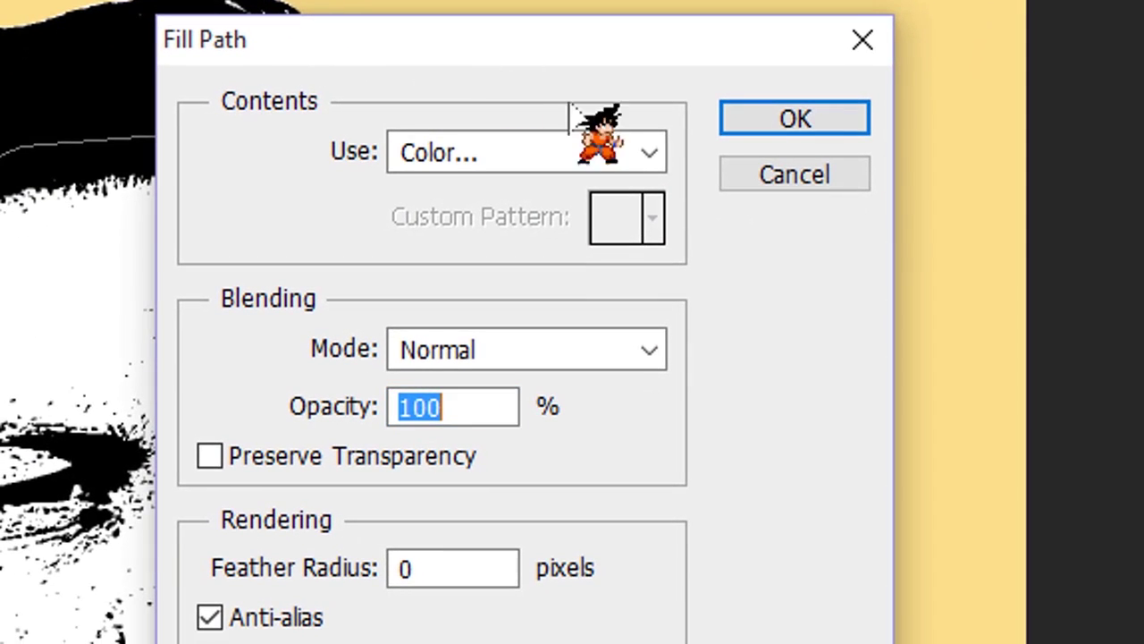
click(648, 152)
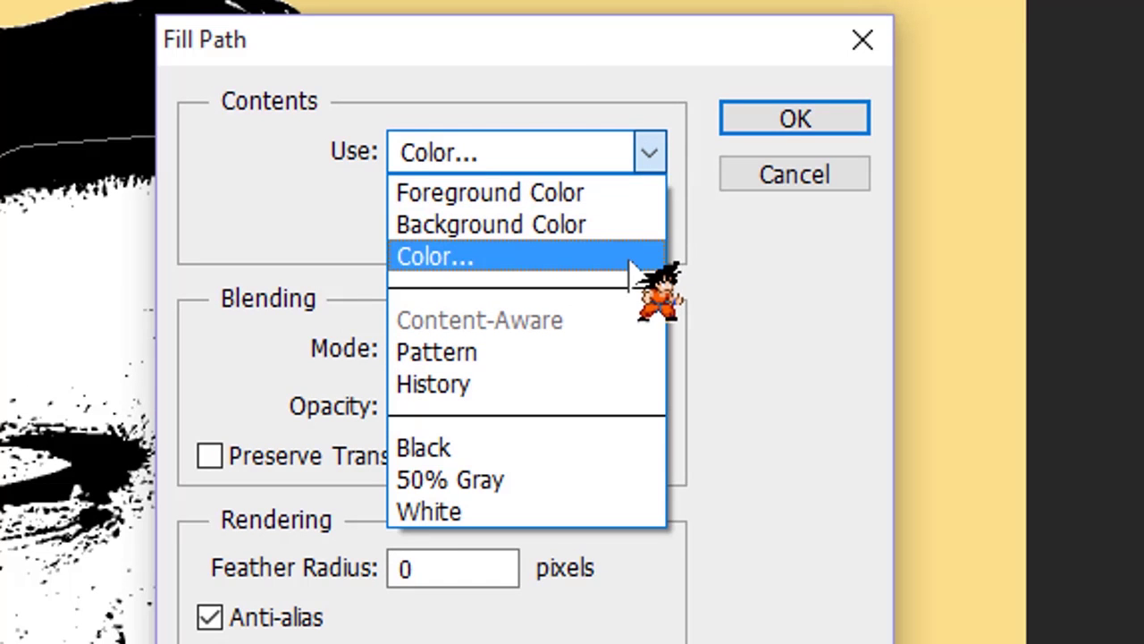
click(630, 264)
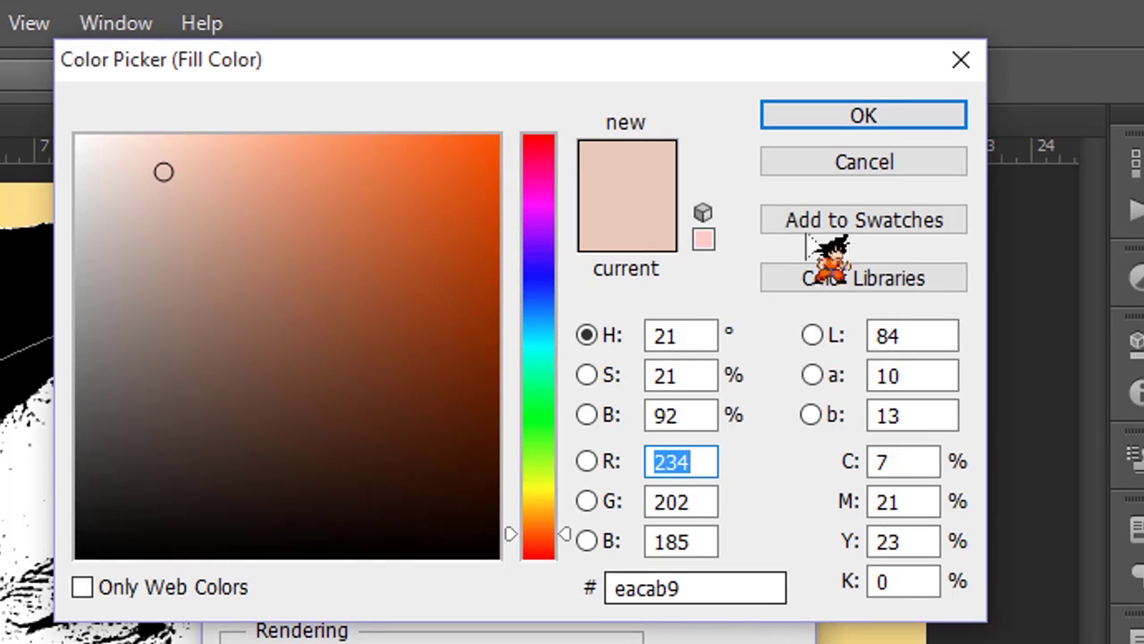
click(863, 115)
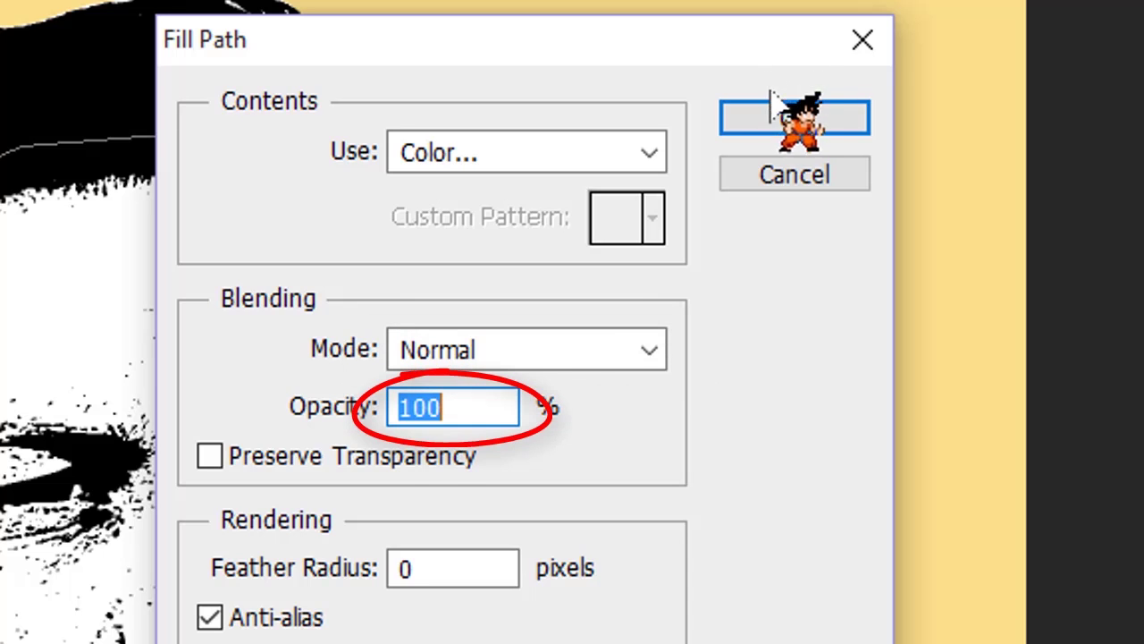
click(773, 100)
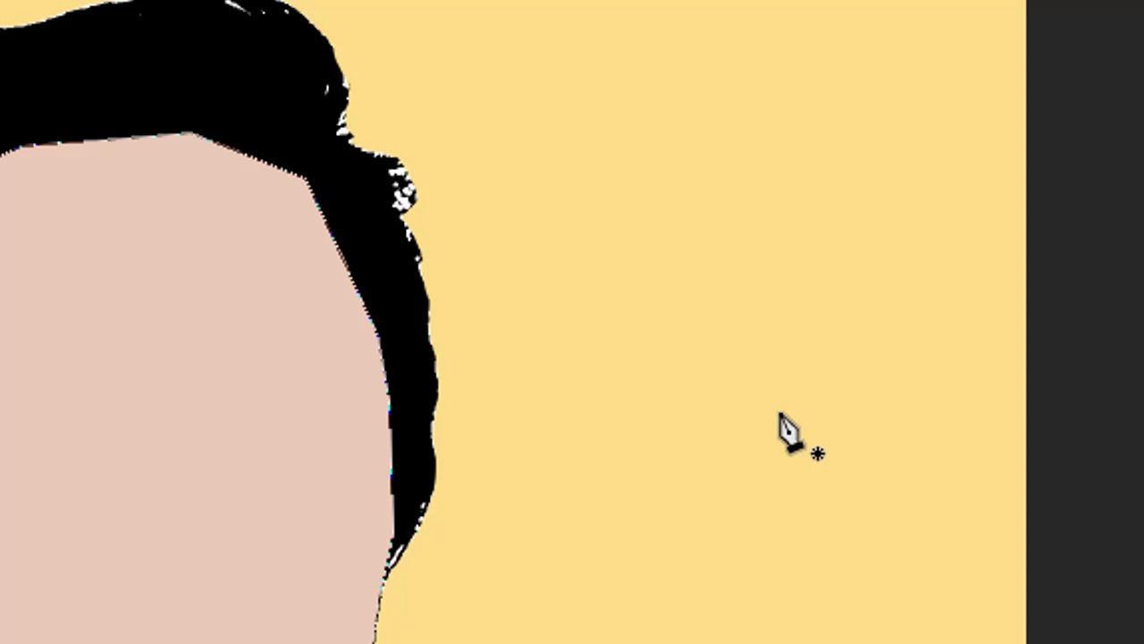
- Delete the path and set the blend mode of the skin-coloured Layer 4 to Multiply
key(Delete)
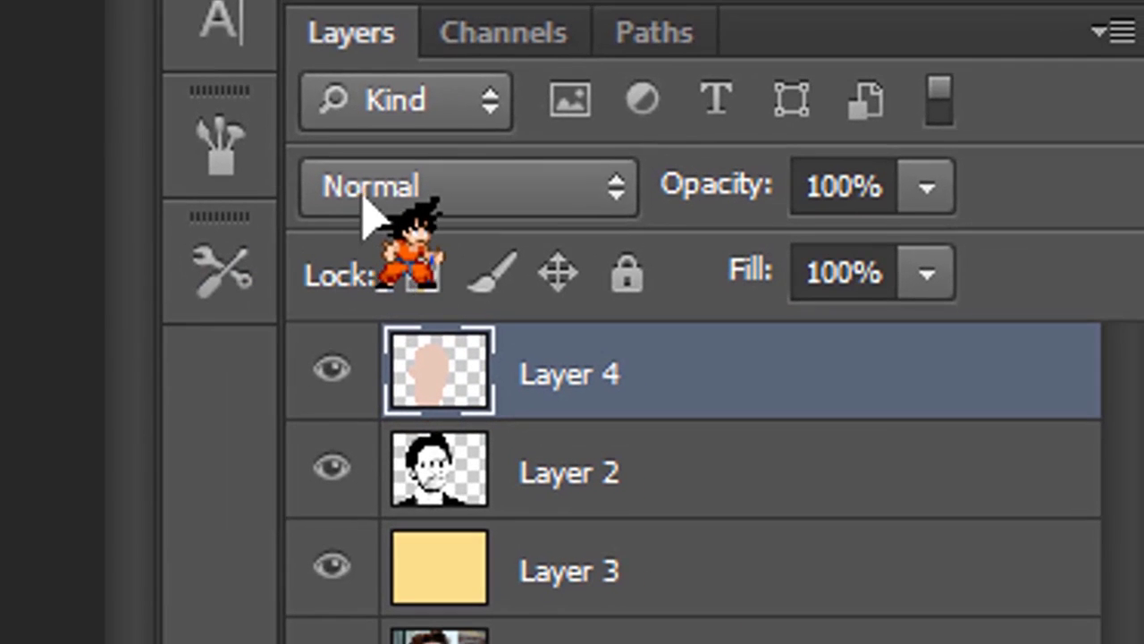
click(363, 198)
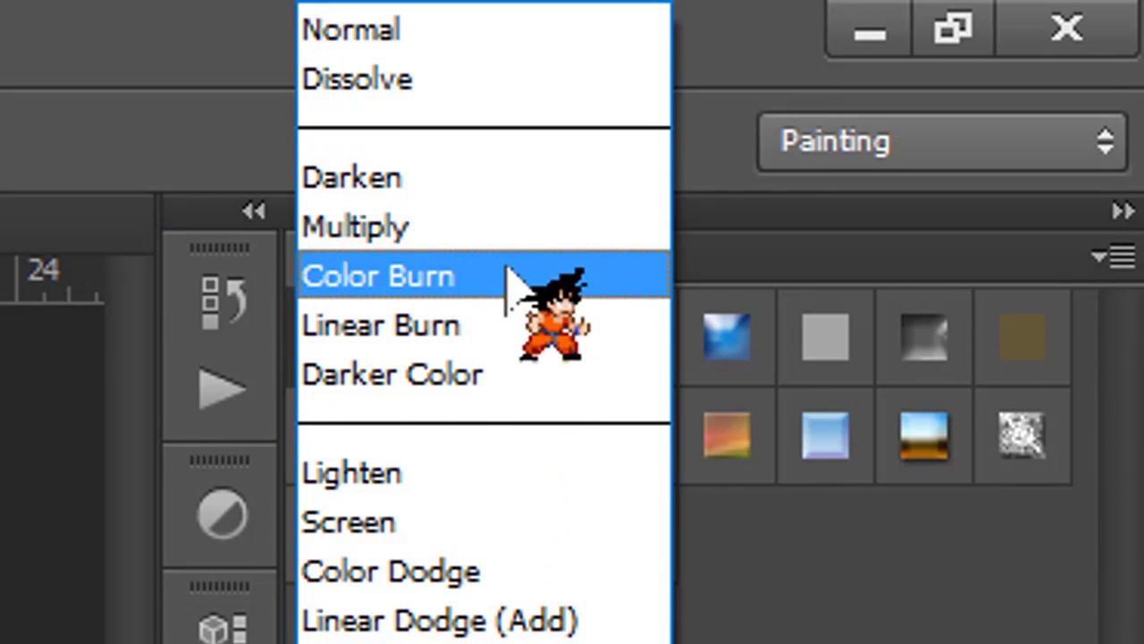
click(507, 237)
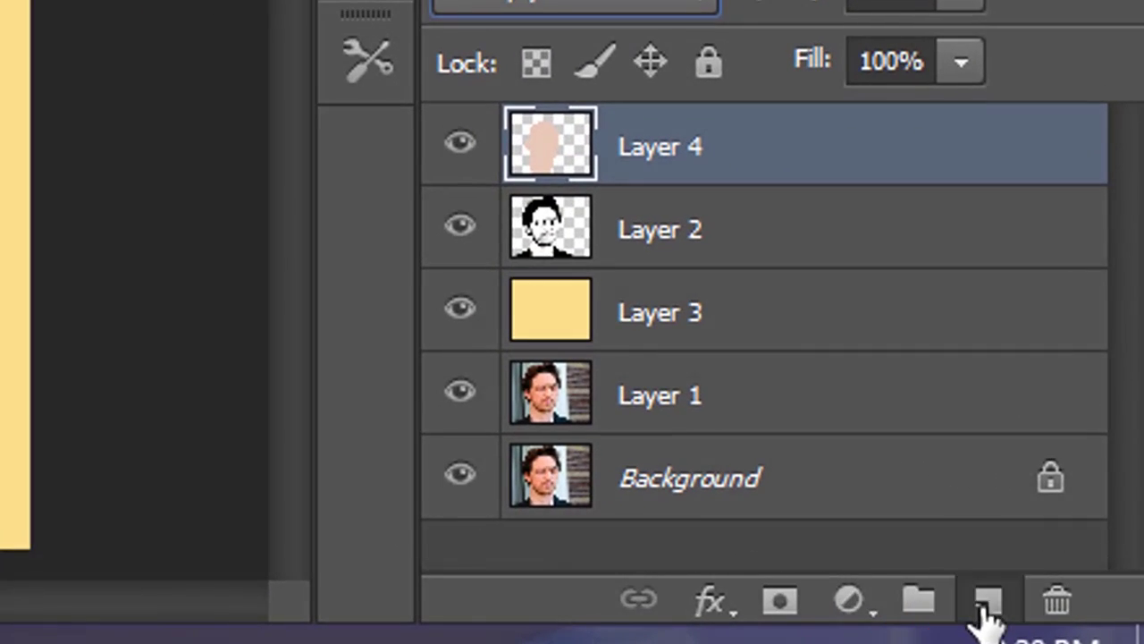
- Add a new layer above Layer 4, swap the foreground and background colours, and set the foreground colour to hex eacab9
click(982, 606)
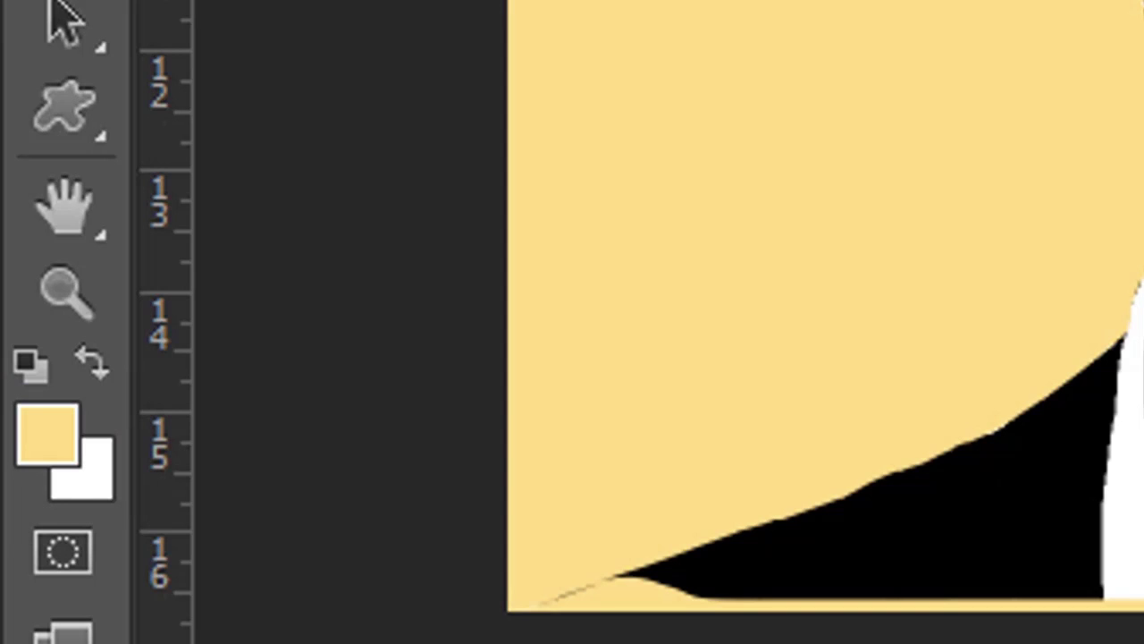
key(x)
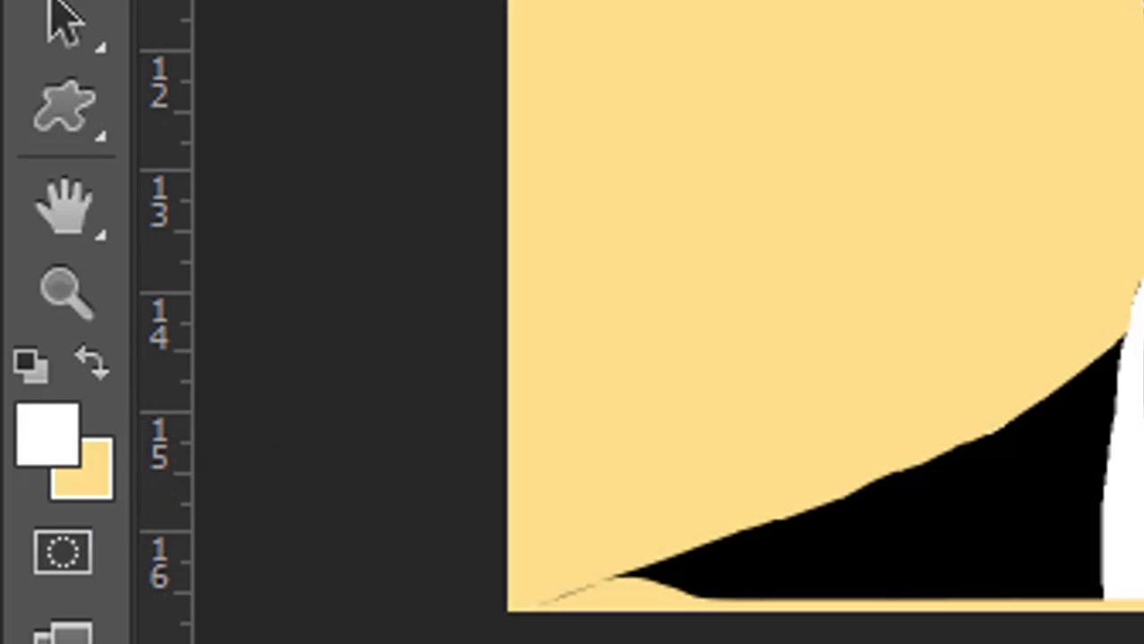
click(49, 434)
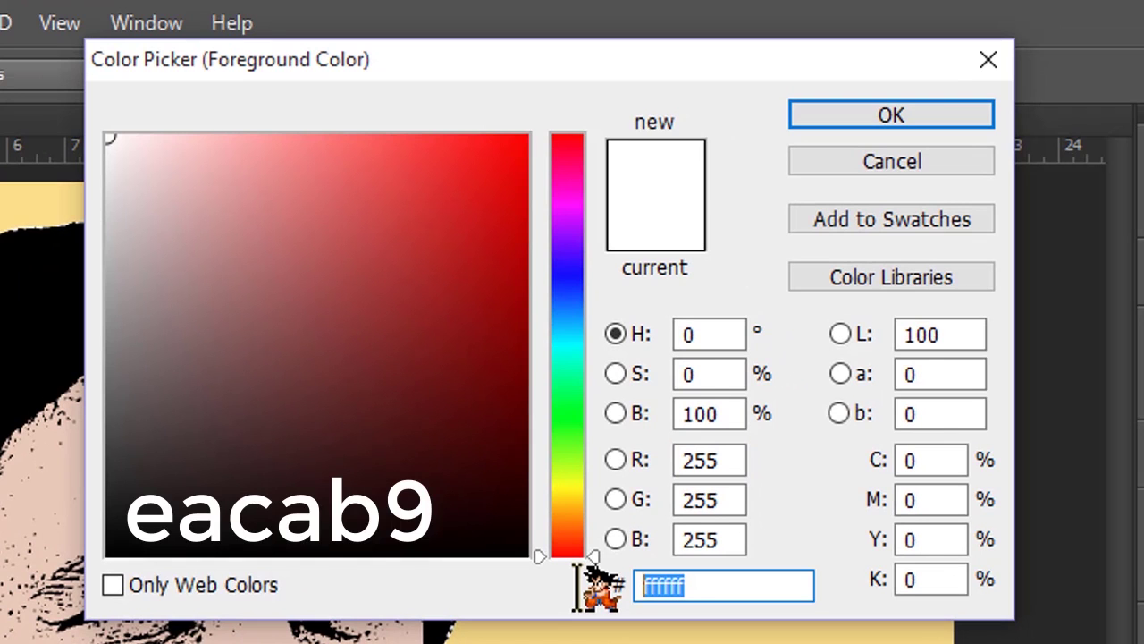
text(eacab9)
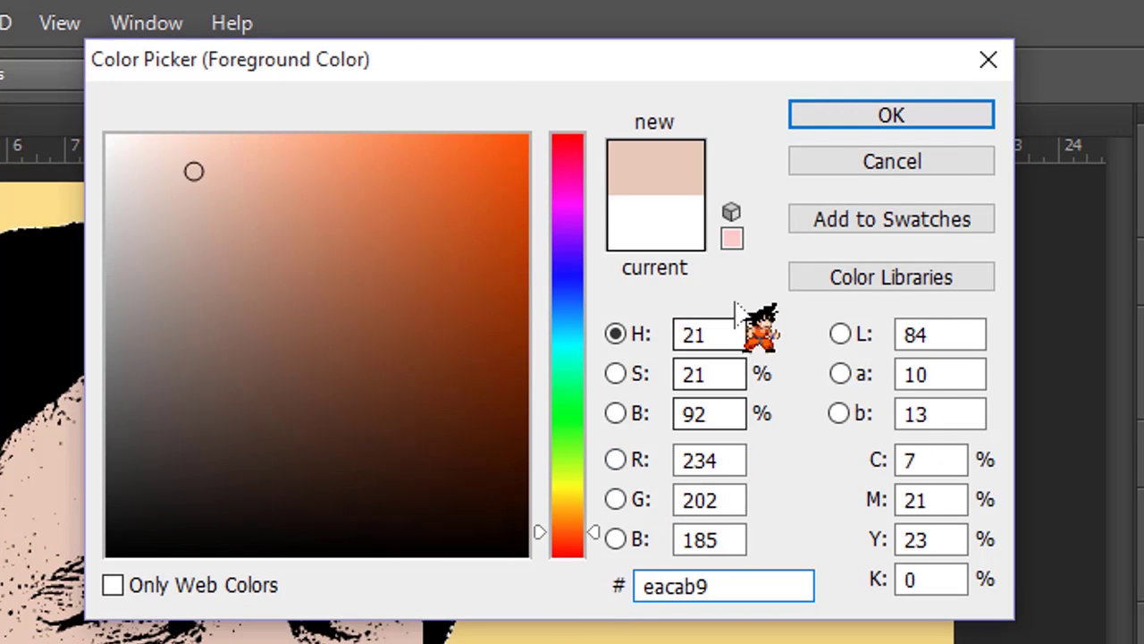
click(815, 114)
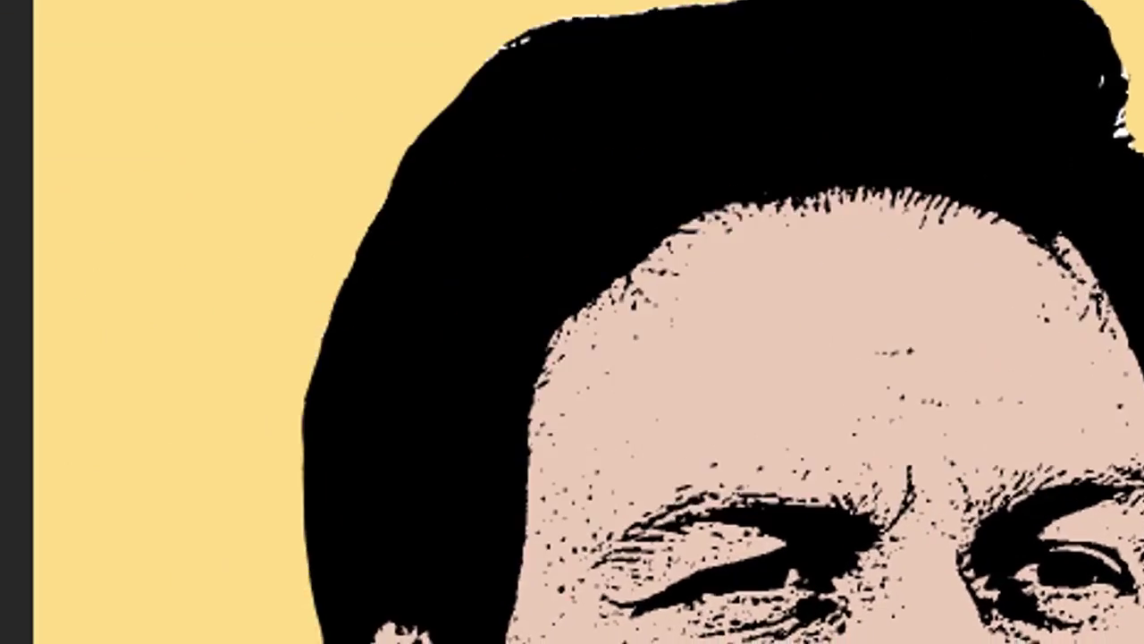
- Choose the Brush tool with a 300 px size and 50% hardness
click(100, 288)
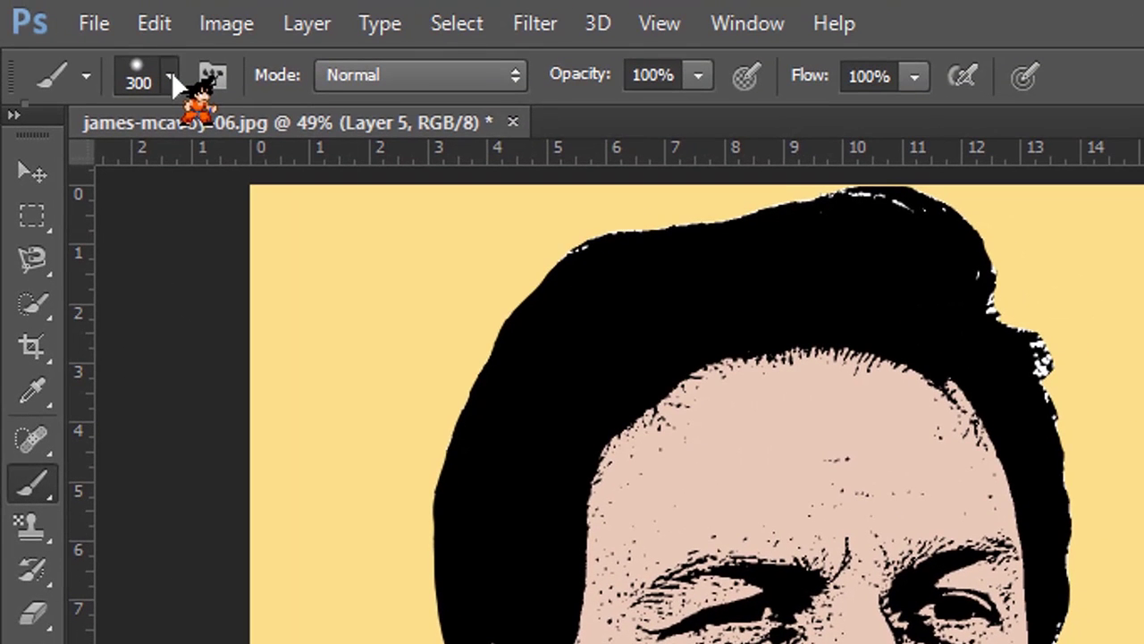
click(169, 78)
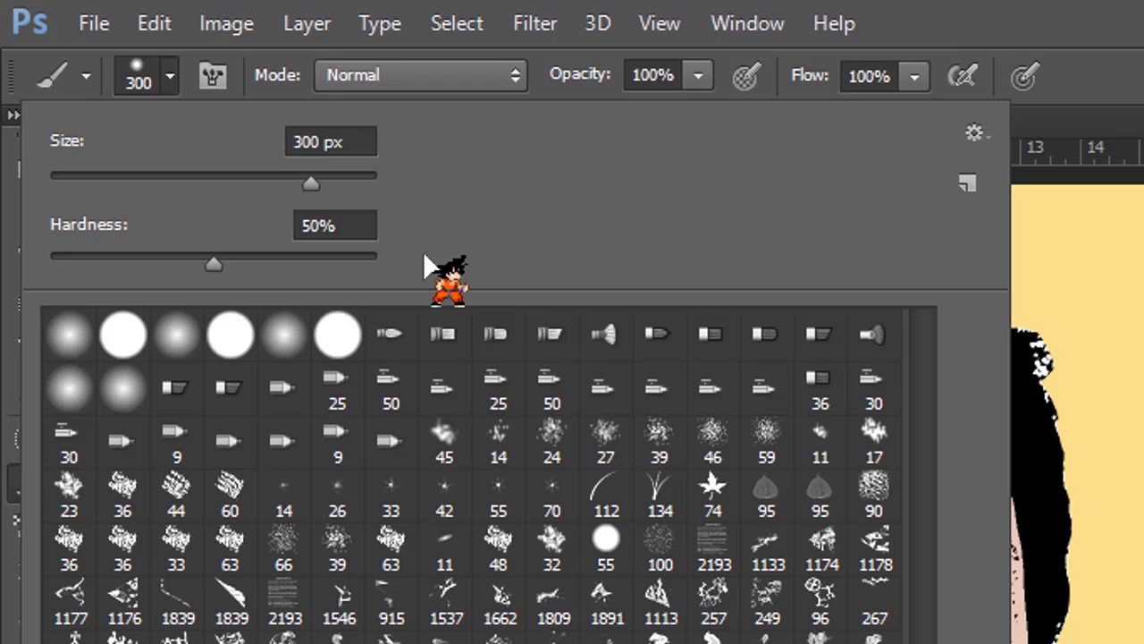
key(Escape)
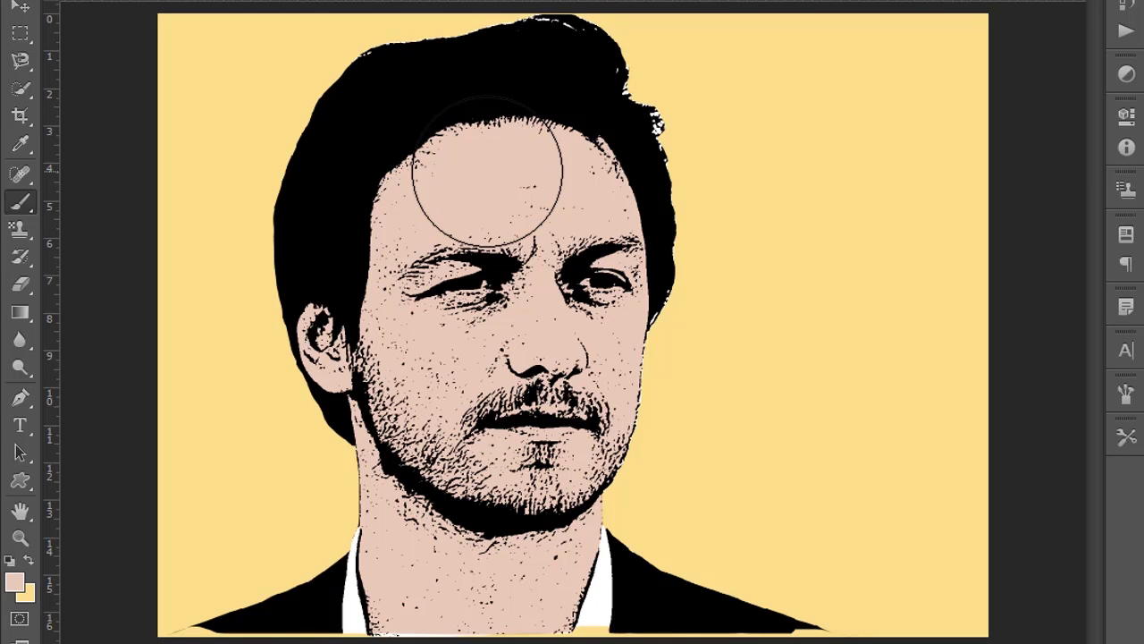
- Paint over the stray black specks on the forehead, cheeks and nose with the skin-coloured brush
scroll(487, 169, up, 2)
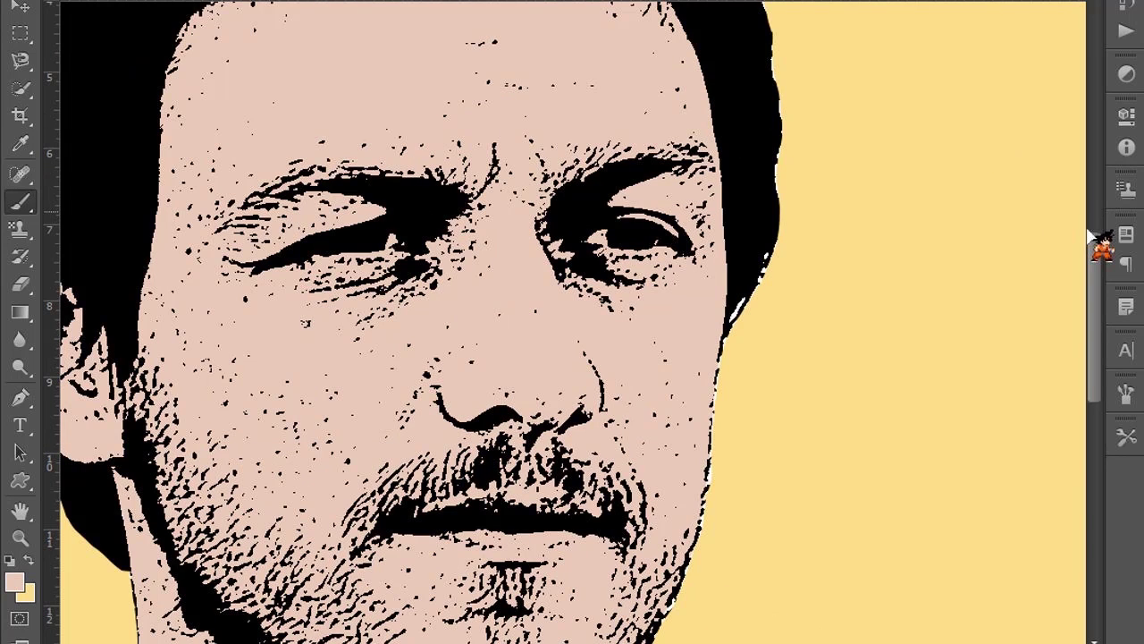
drag(1089, 237, 1089, 203)
drag(191, 223, 166, 238)
scroll(167, 238, down, 4)
scroll(531, 238, up, 4)
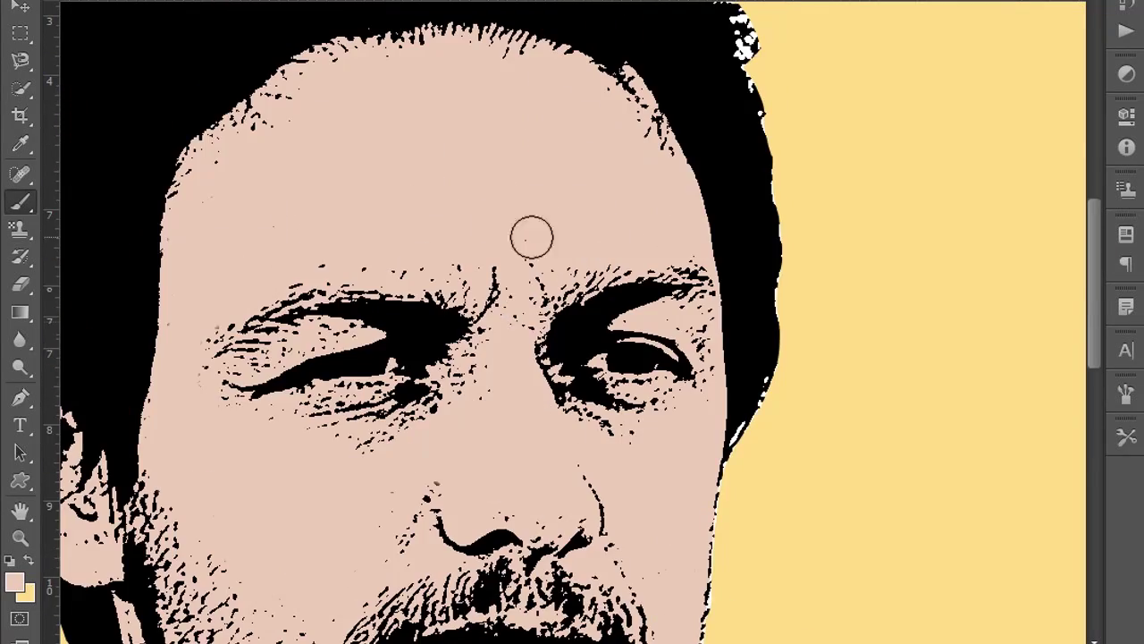
- Paint over the stray black specks on the neck, adjusting the brush size as needed
drag(1095, 324, 1095, 420)
key(bracketright)
key(bracketright)
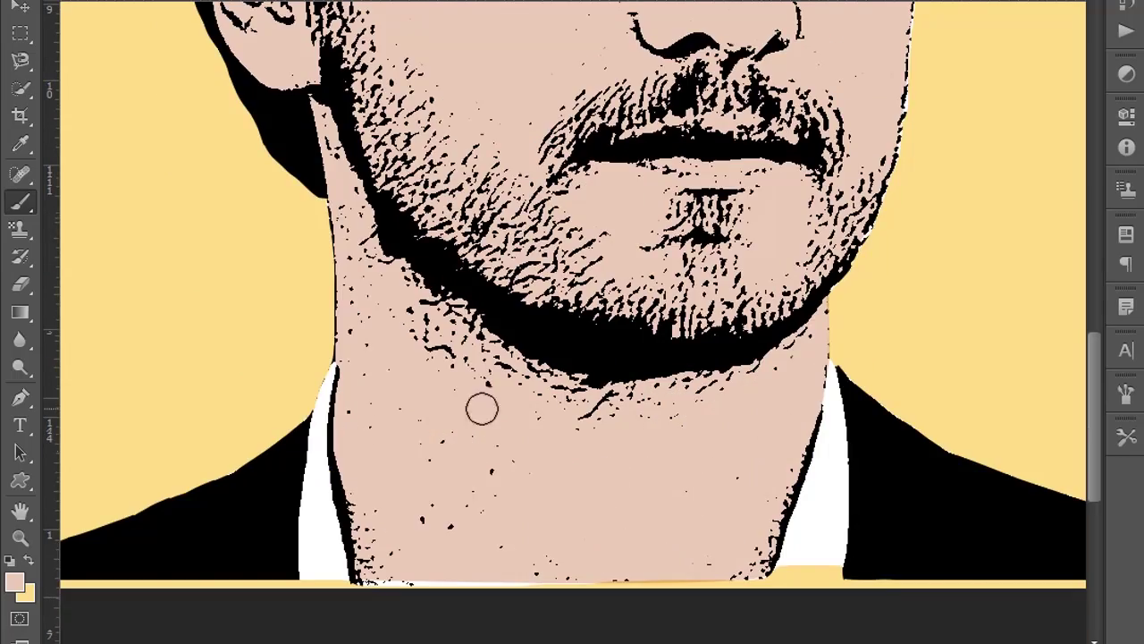
drag(480, 409, 476, 453)
key(bracketleft)
key(bracketleft)
key(ctrl+0)
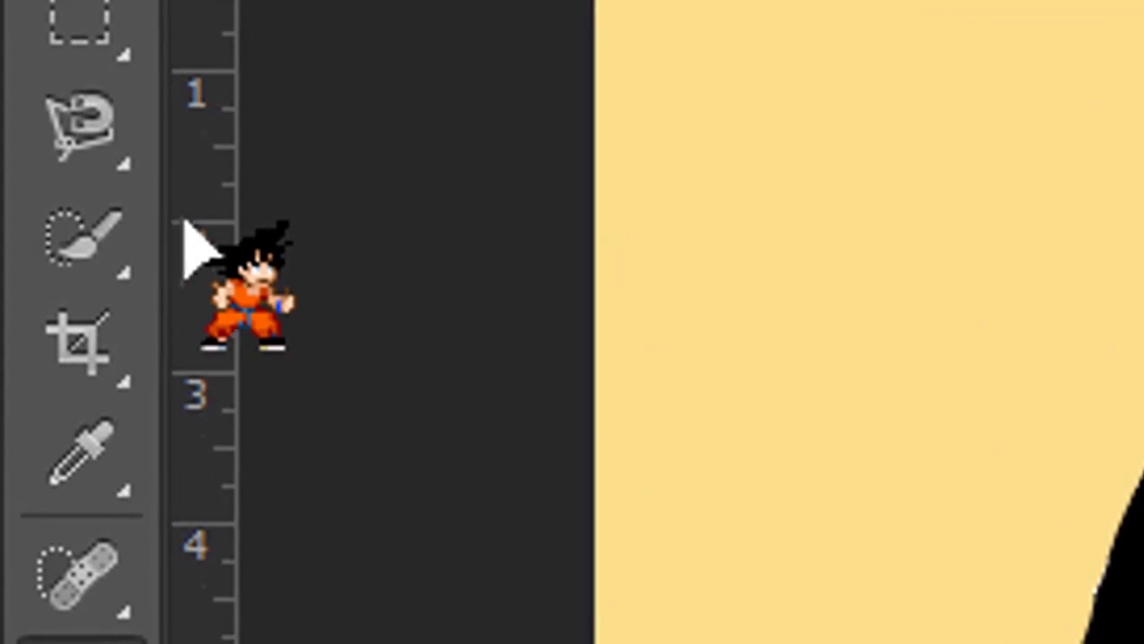
- Select the white fringes and patches around the hair's outer edge with the Magic Wand tool, delete them, and deselect
click(32, 92)
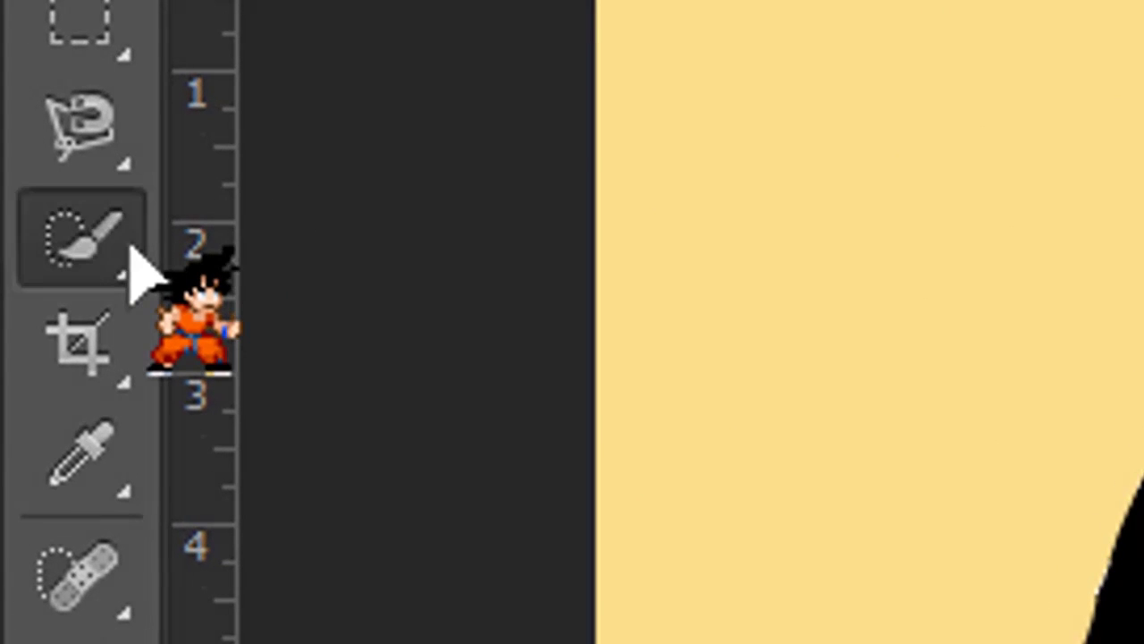
right_click(133, 253)
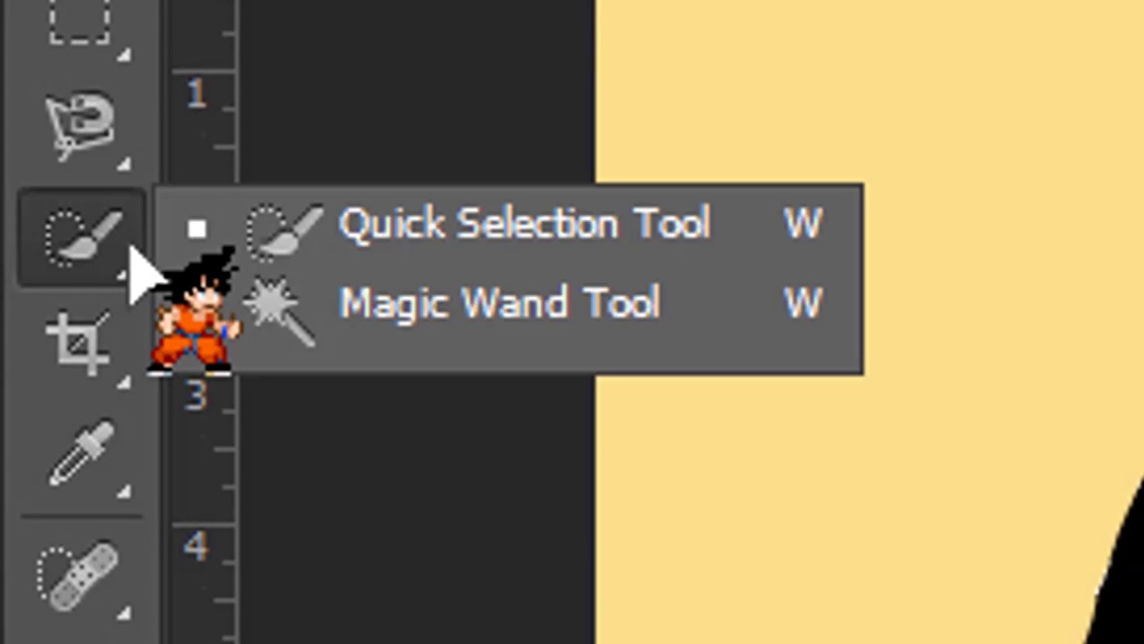
click(248, 301)
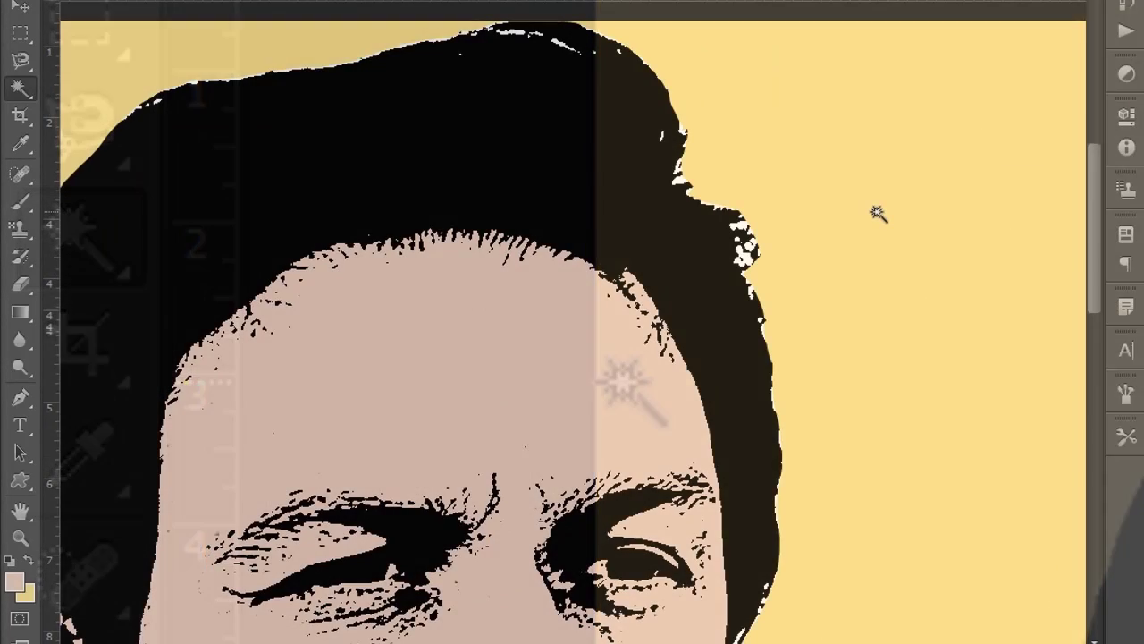
scroll(876, 211, up, 3)
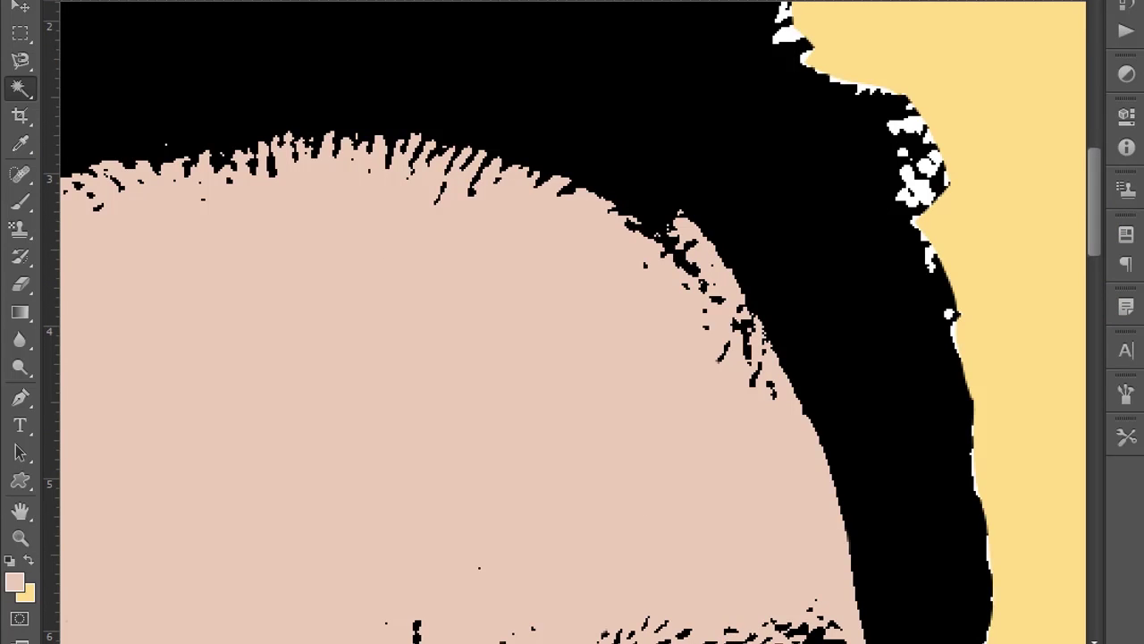
scroll(809, 393, right, 3)
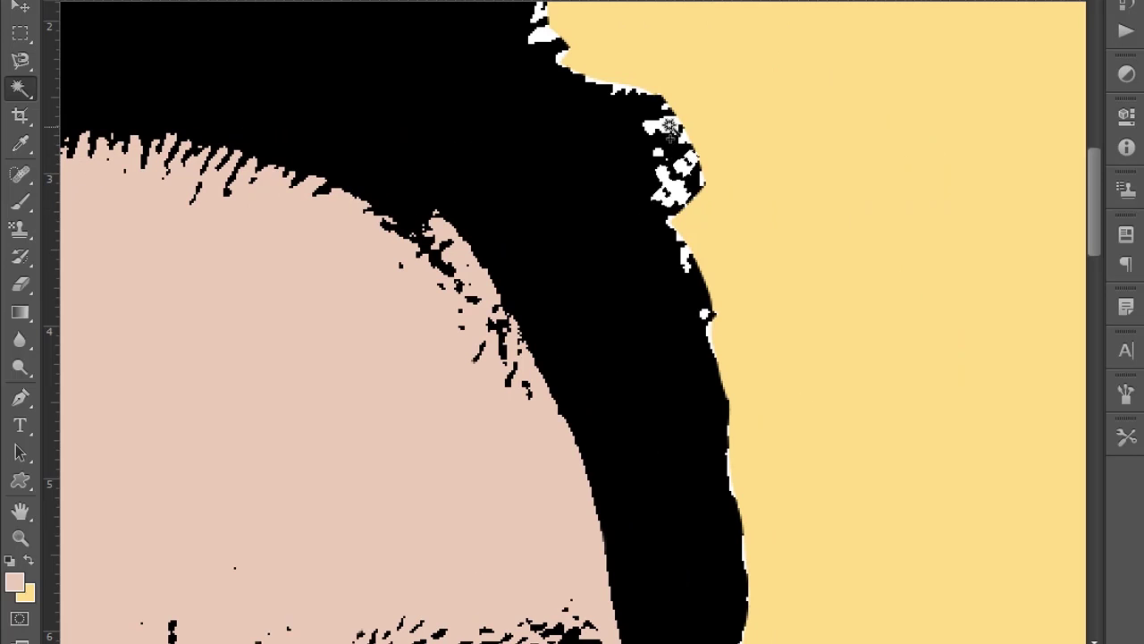
scroll(509, 161, up, 3)
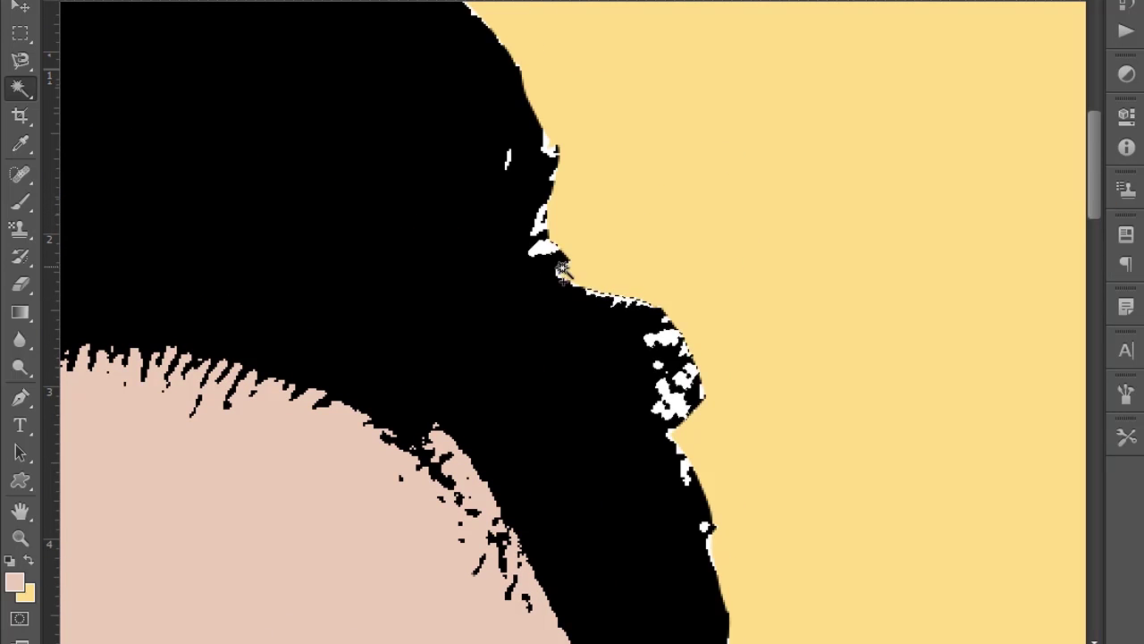
scroll(702, 493, down, 9)
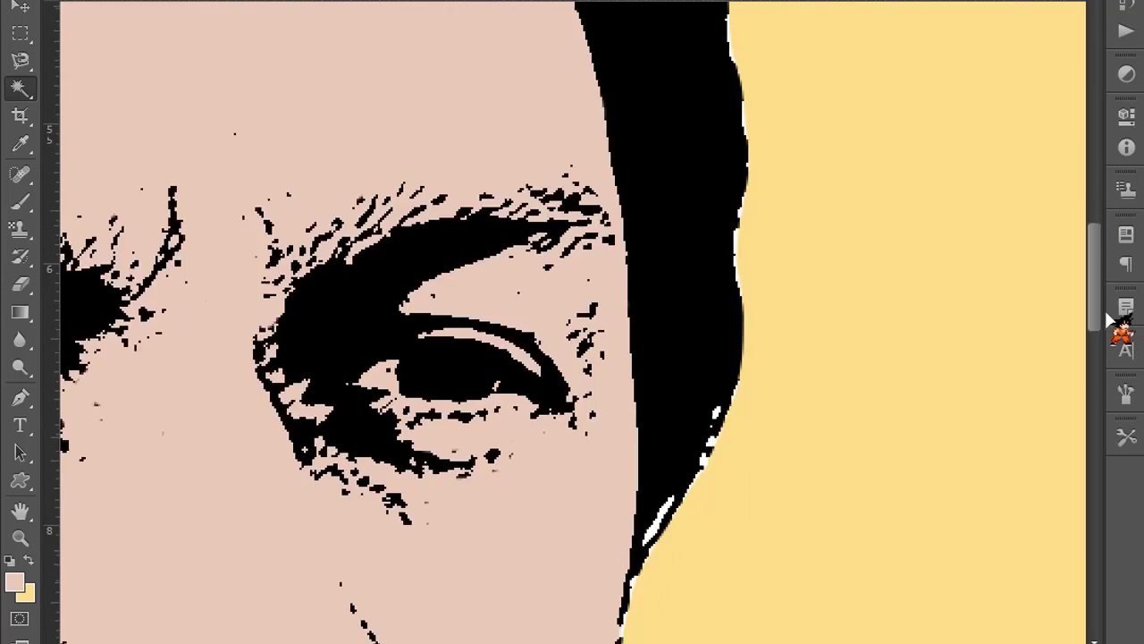
scroll(503, 210, up, 13)
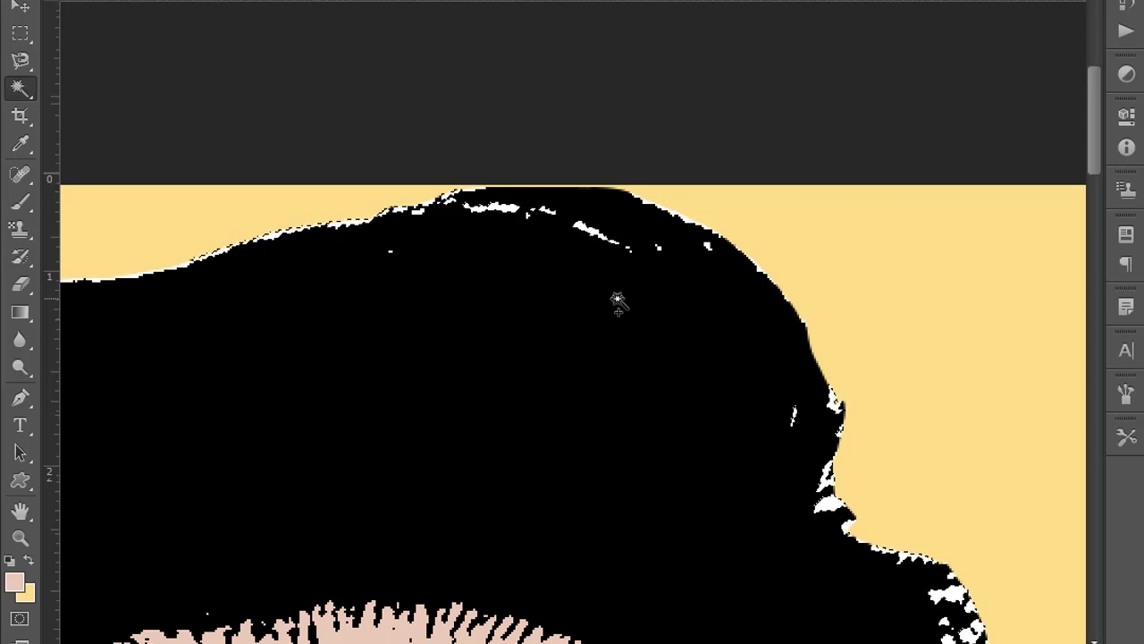
key(Delete)
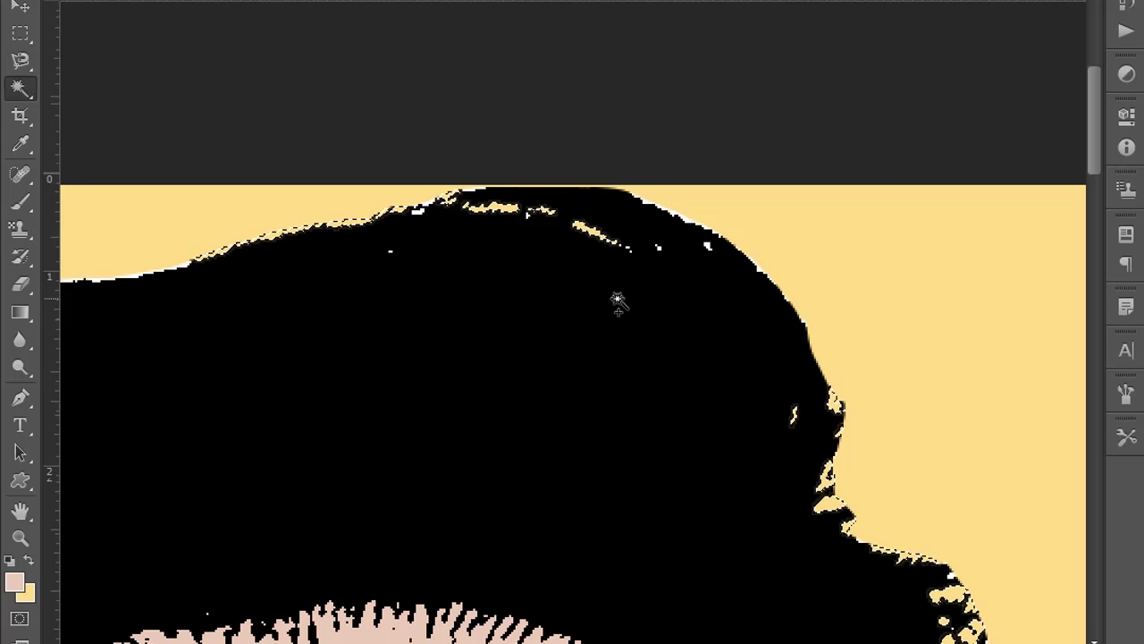
key(ctrl+d)
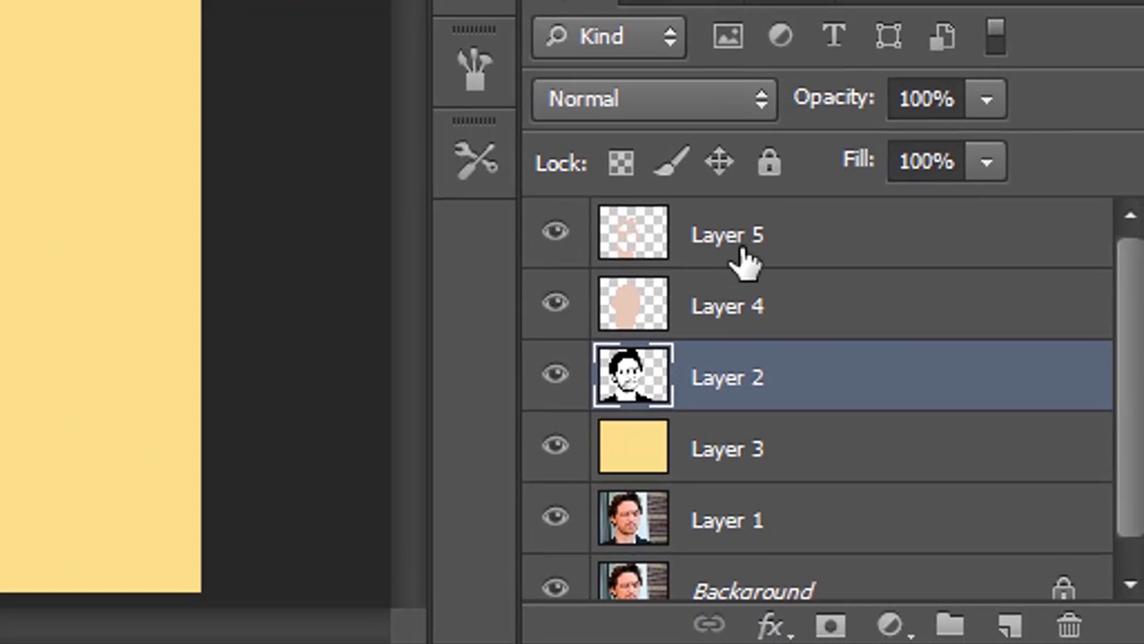
- Hide Layer 3, Layer 1 and the Background, and stamp the visible layers into a new merged layer above Layer 5
click(799, 255)
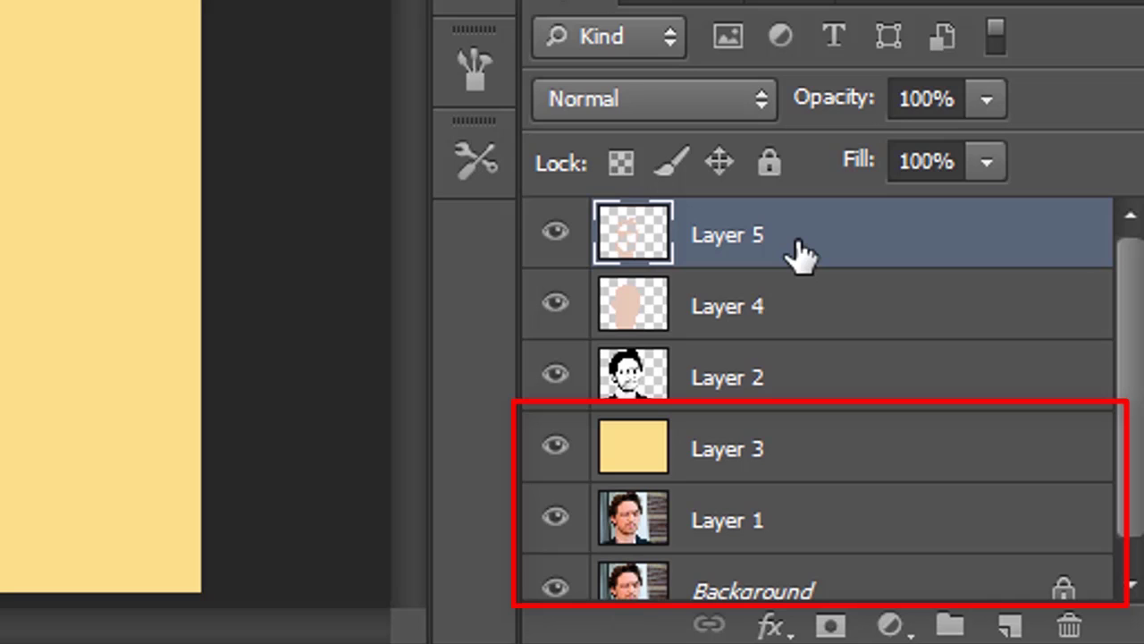
click(564, 458)
click(563, 521)
click(563, 586)
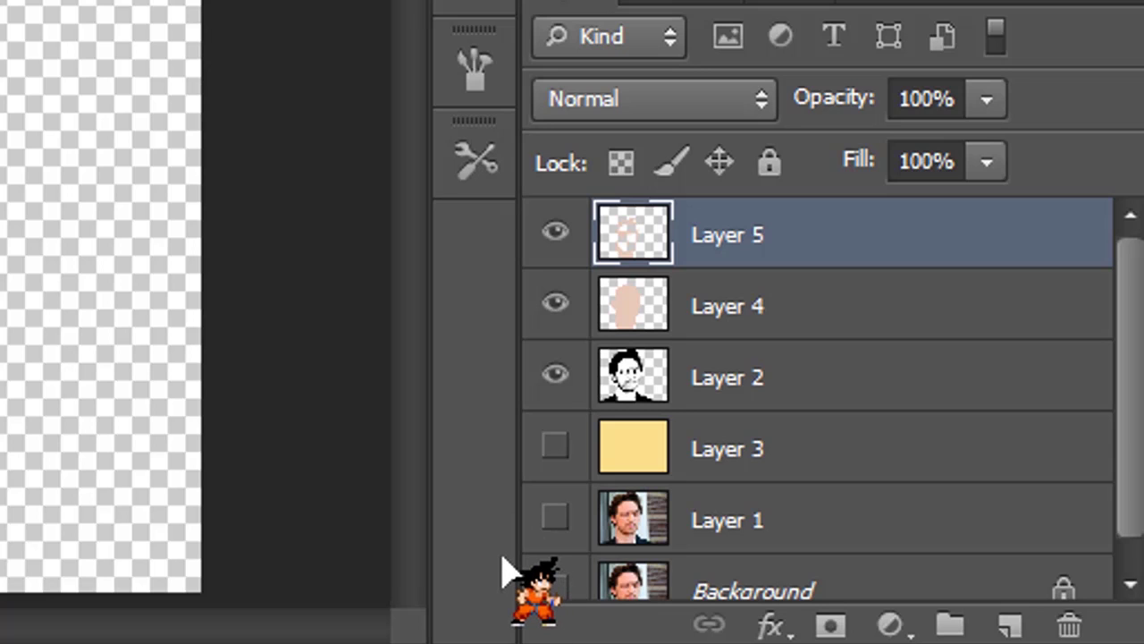
key(ctrl+alt+shift+e)
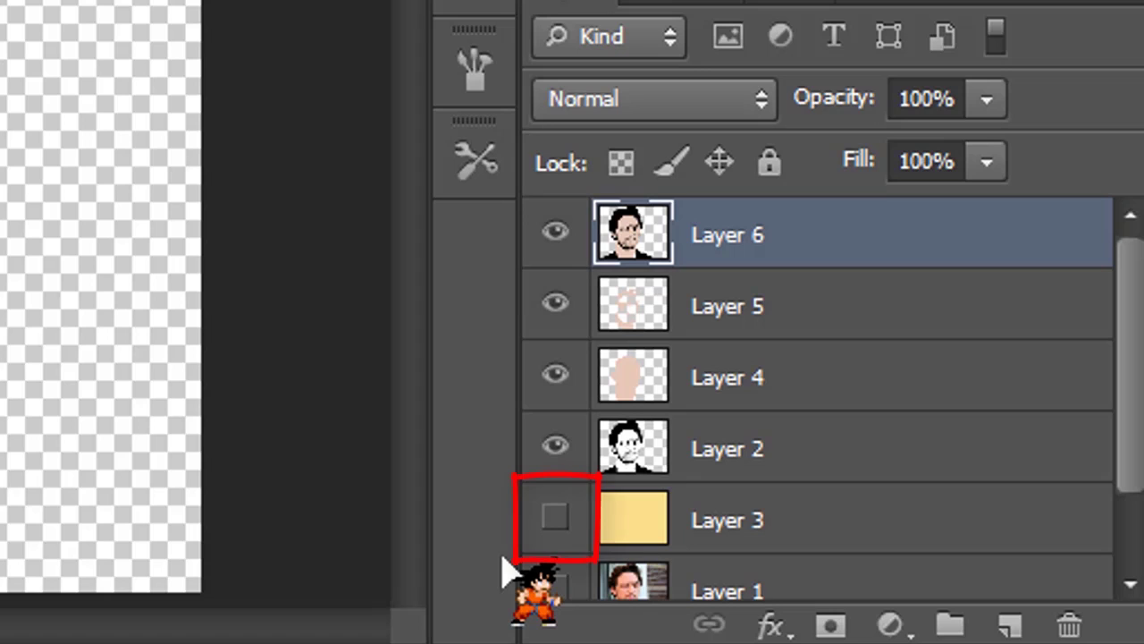
- Show Layer 3 in place of Layers 5, 4 and 2, and move the merged portrait slightly down to the canvas's lower edge
click(555, 517)
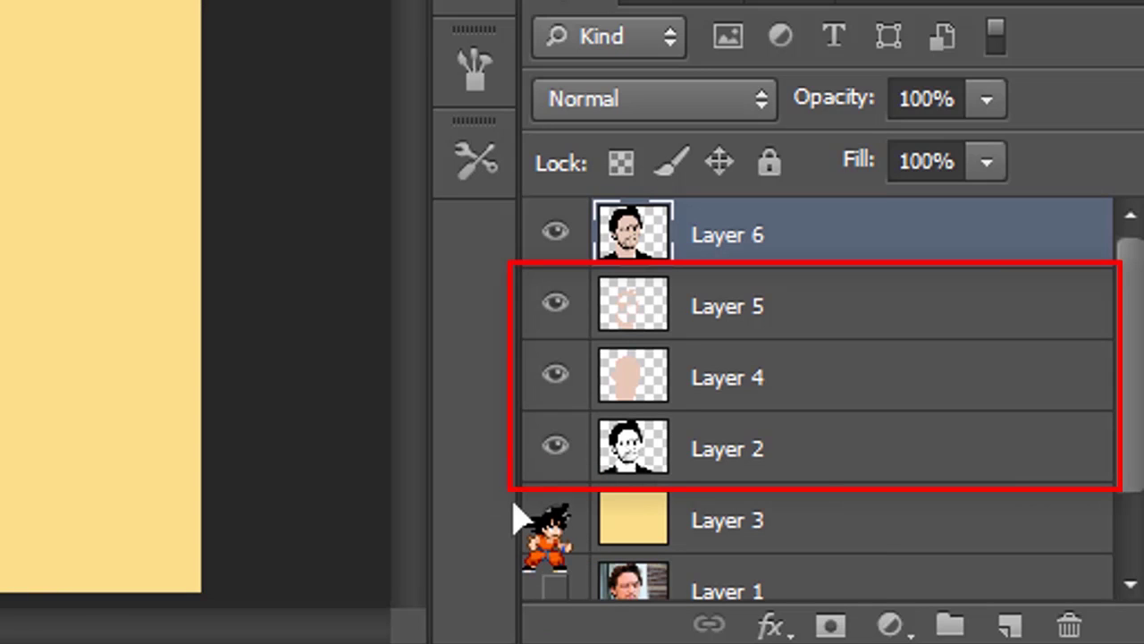
drag(555, 449, 555, 306)
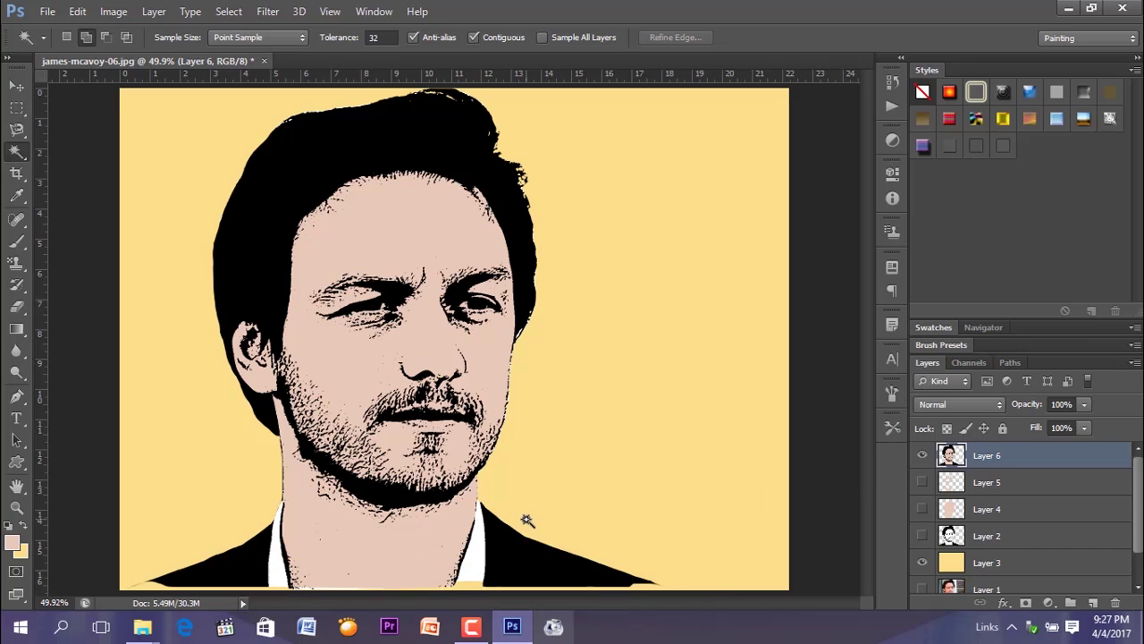
key(v)
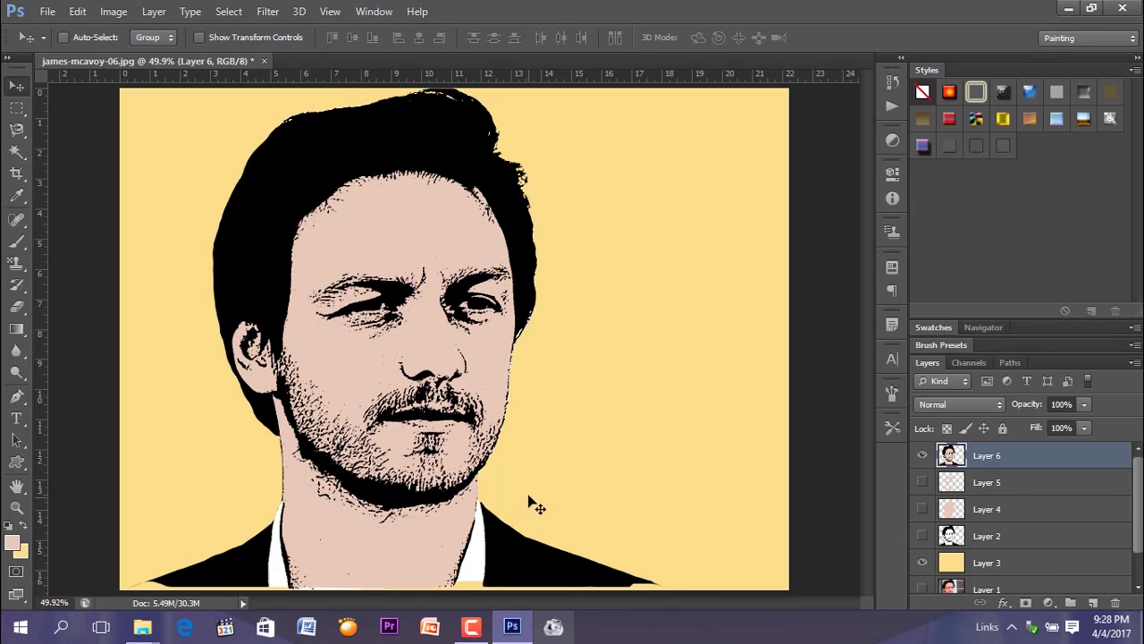
drag(532, 489, 533, 503)
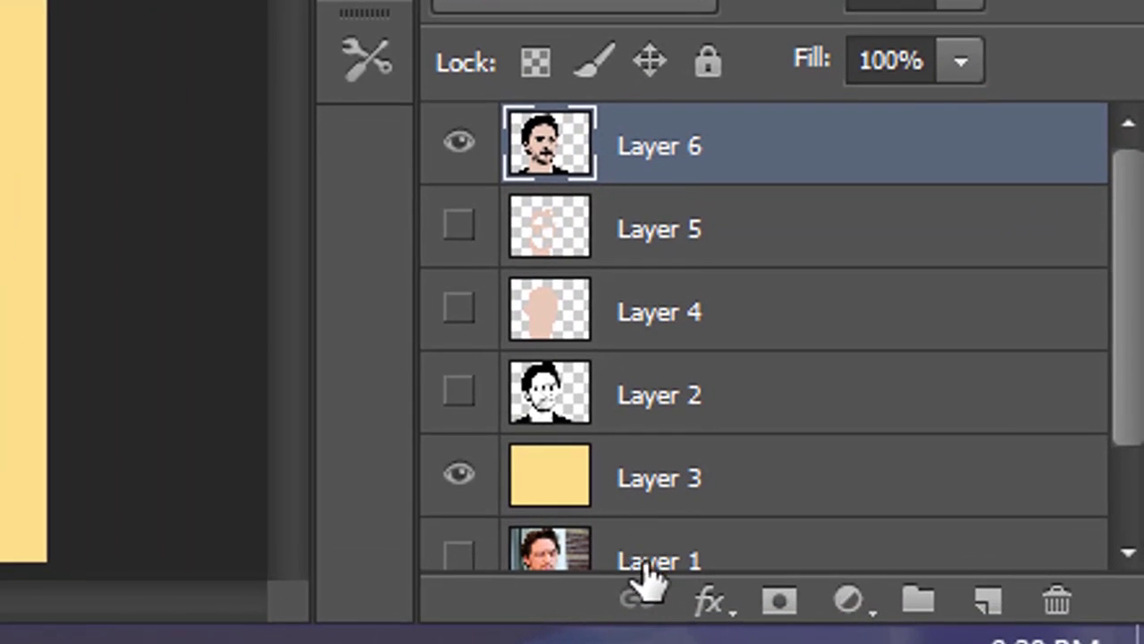
- Add a Drop Shadow to Layer 6 with 70% opacity, global light off and an angle of -179°
click(708, 600)
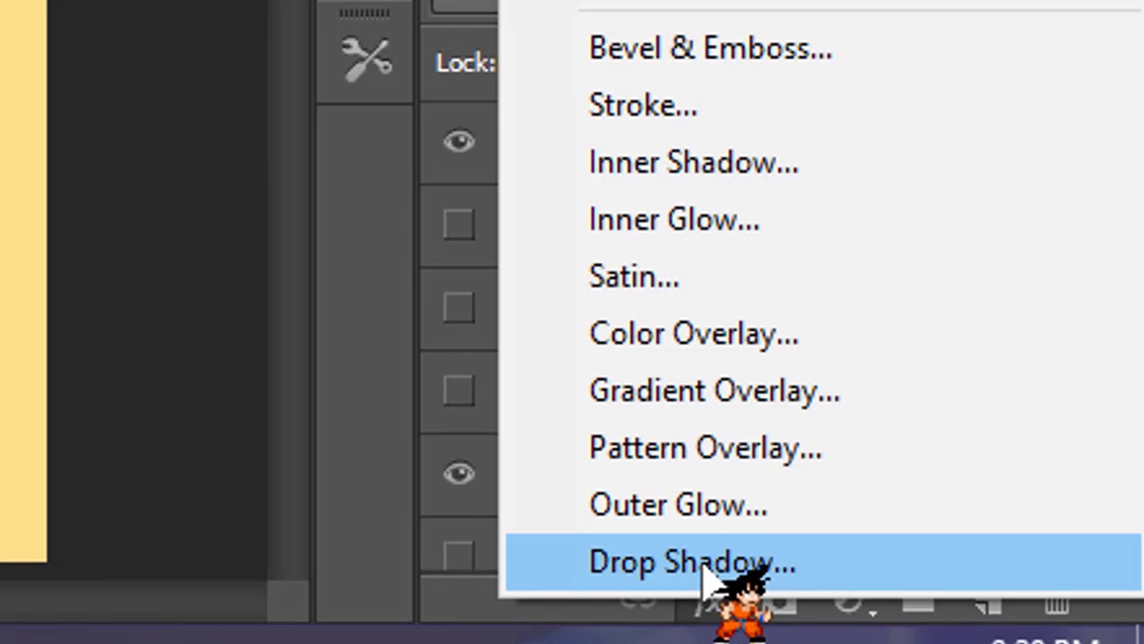
click(706, 579)
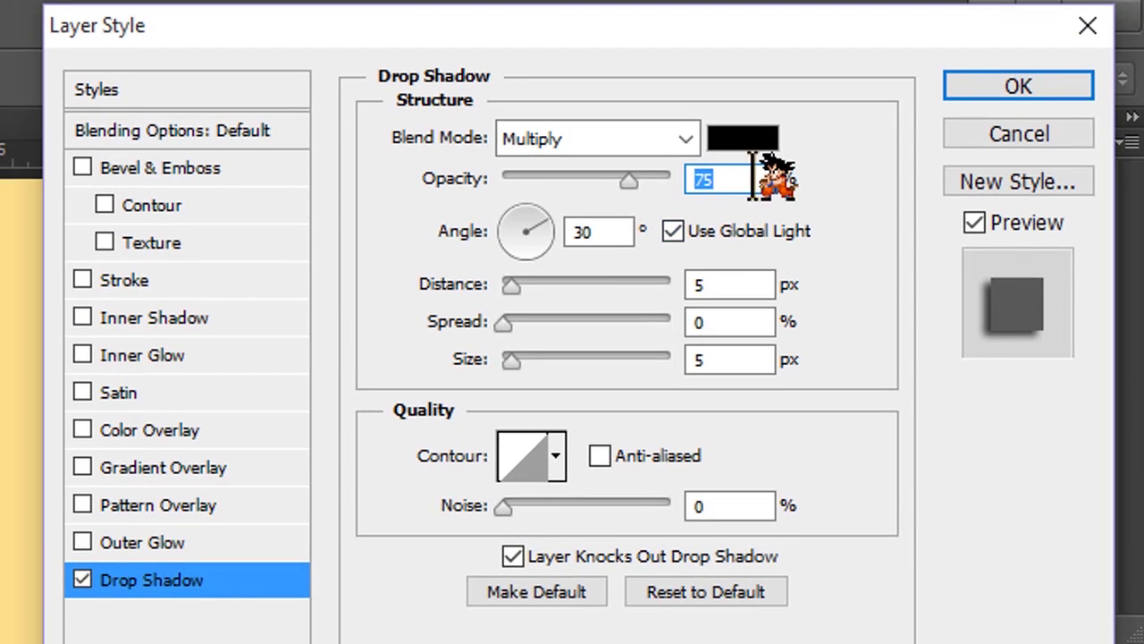
text(70)
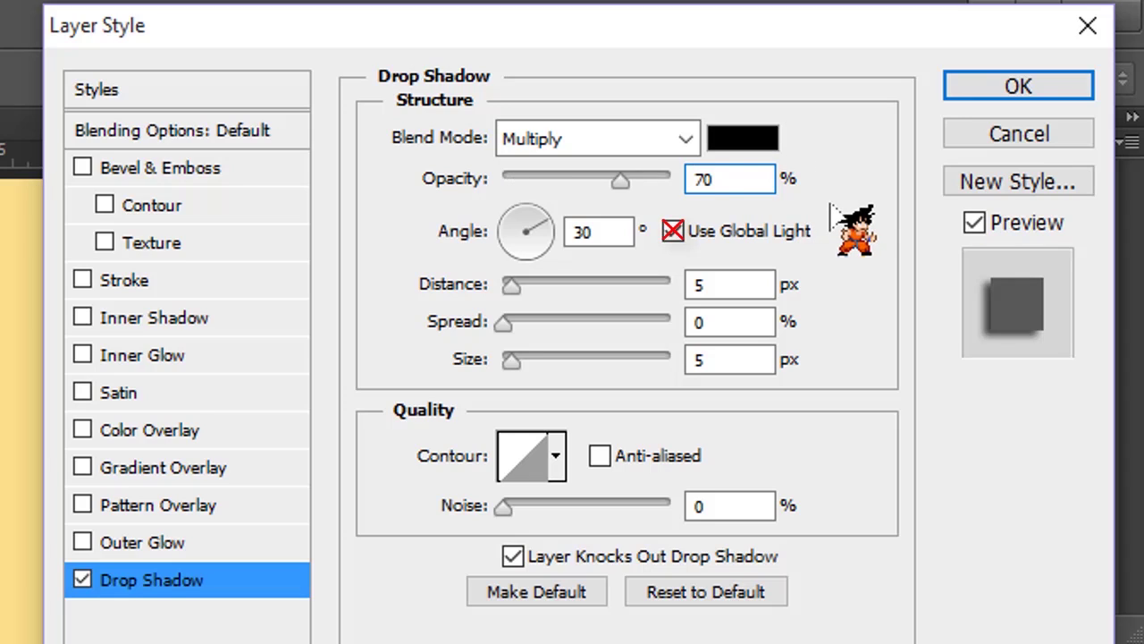
click(673, 233)
click(672, 233)
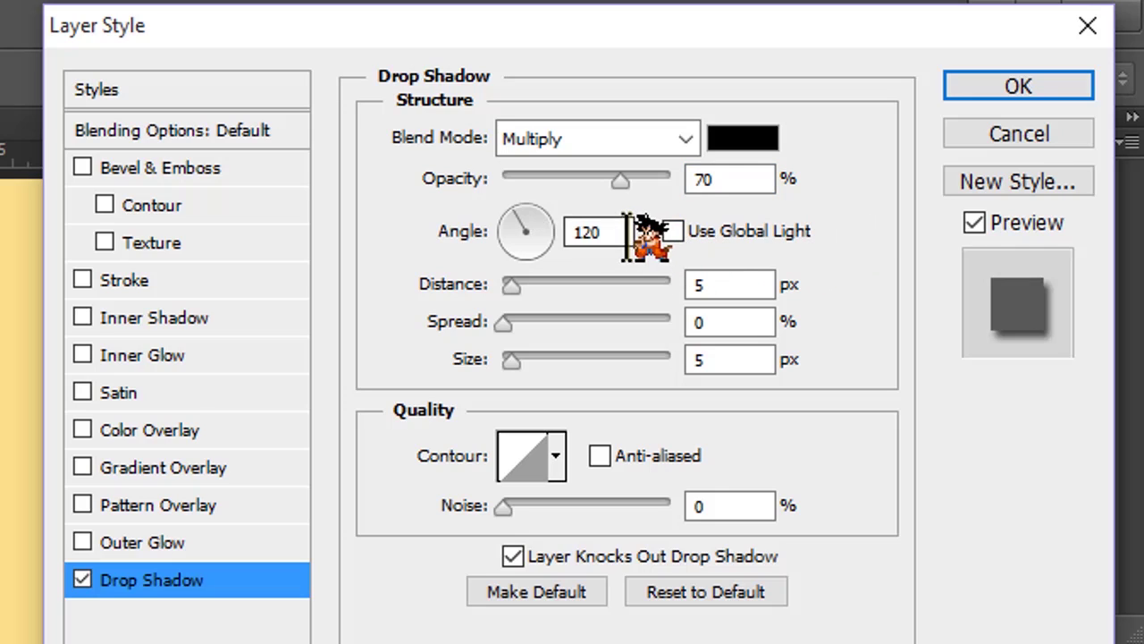
drag(628, 236, 502, 249)
text(-)
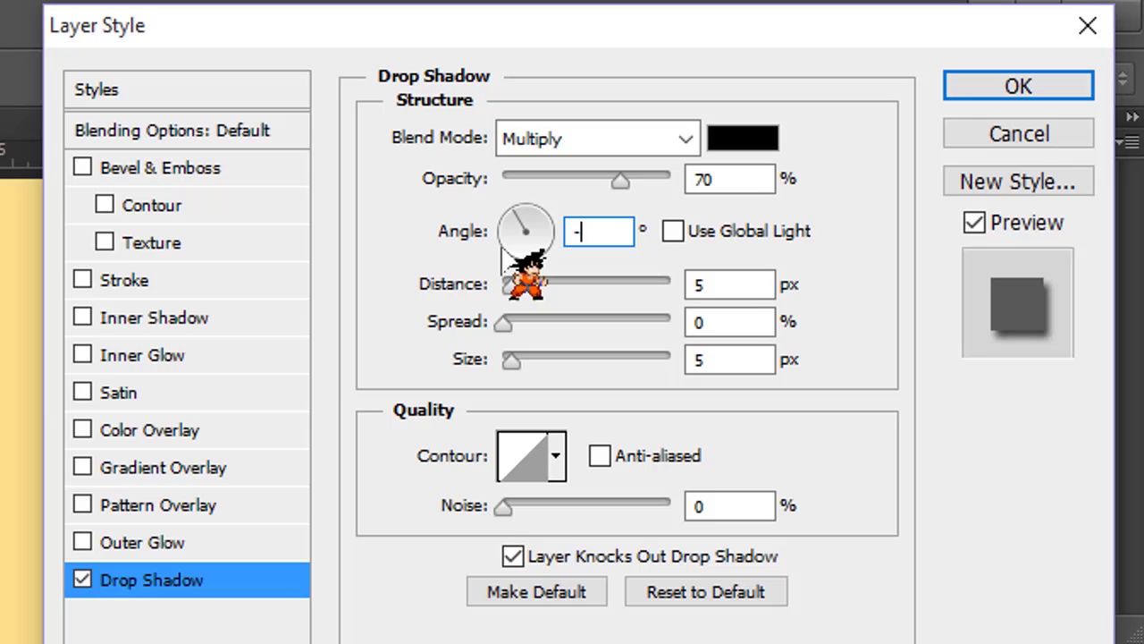
text(179)
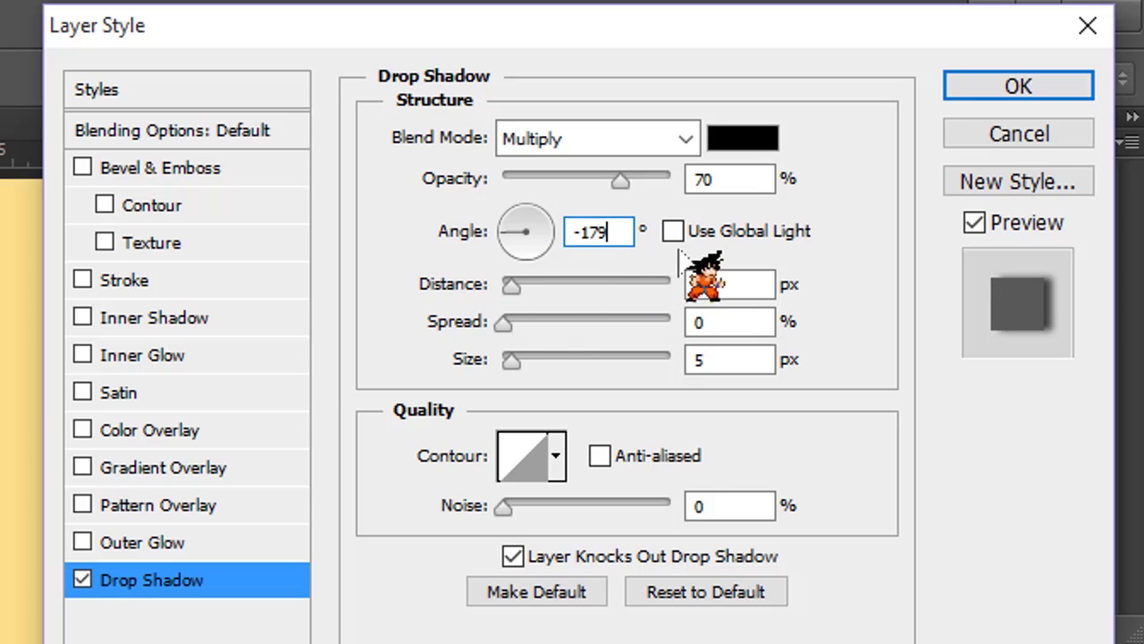
- Set the drop shadow's distance to 61 px and size to 10 px, and apply the layer style
double_click(741, 286)
text(61)
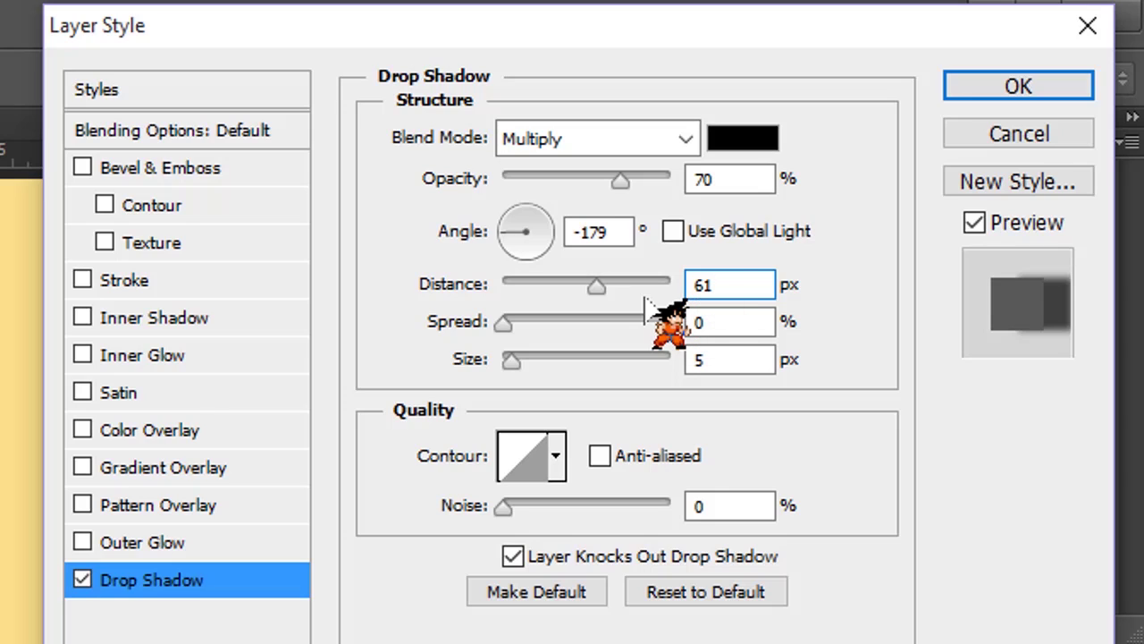
click(756, 362)
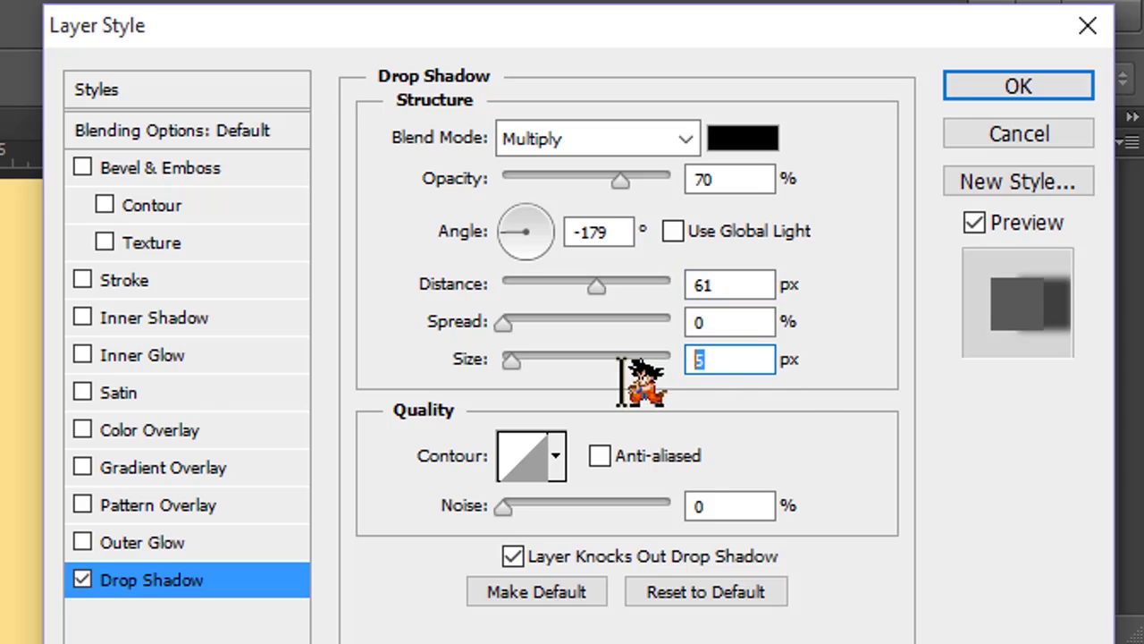
text(1)
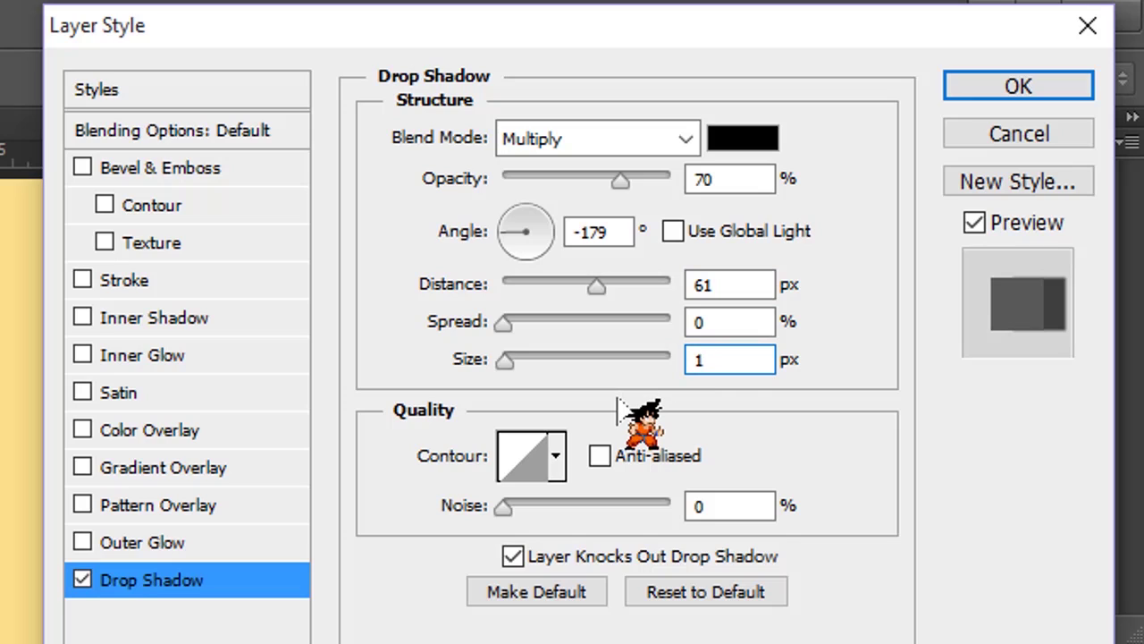
text(0)
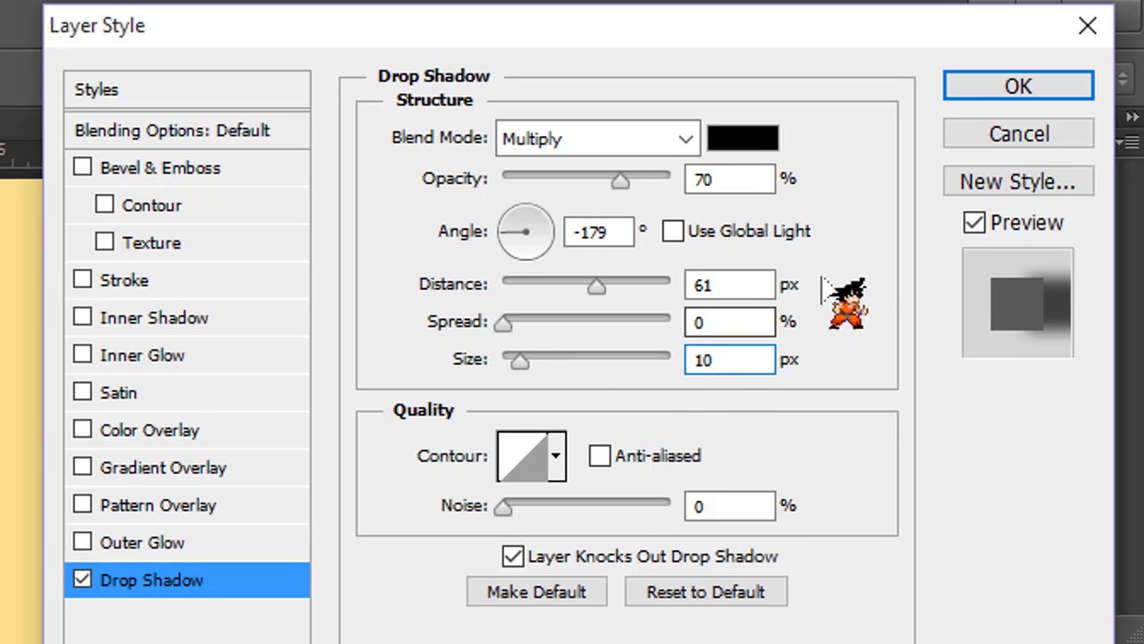
click(955, 94)
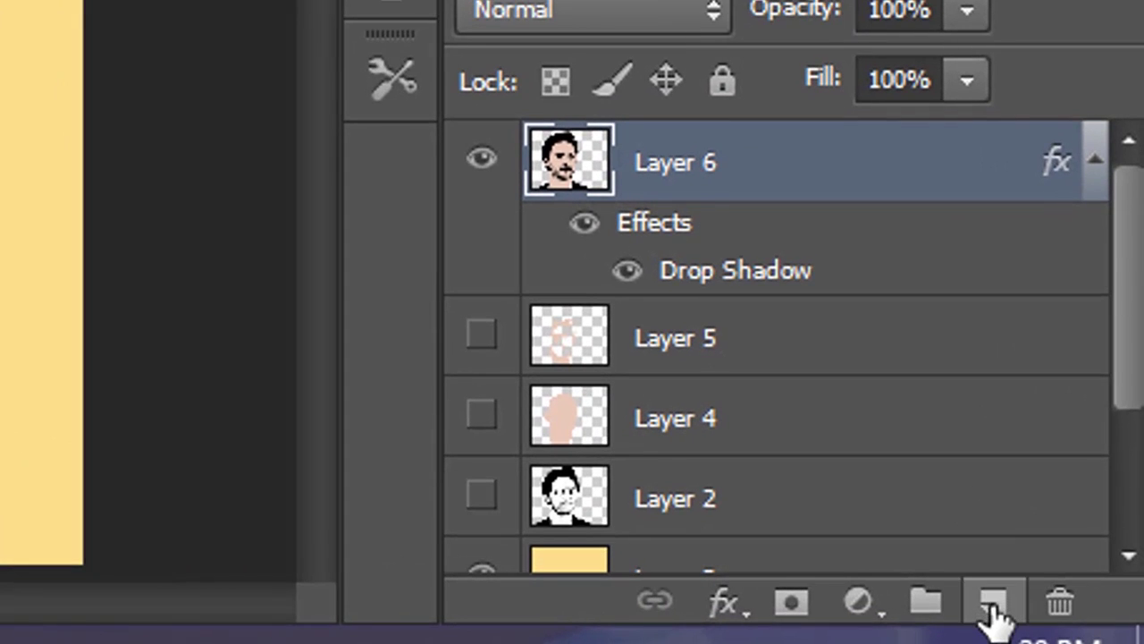
- Add a new layer above Layer 6, reset the colours to black and white, and swap them so white is the foreground
click(995, 604)
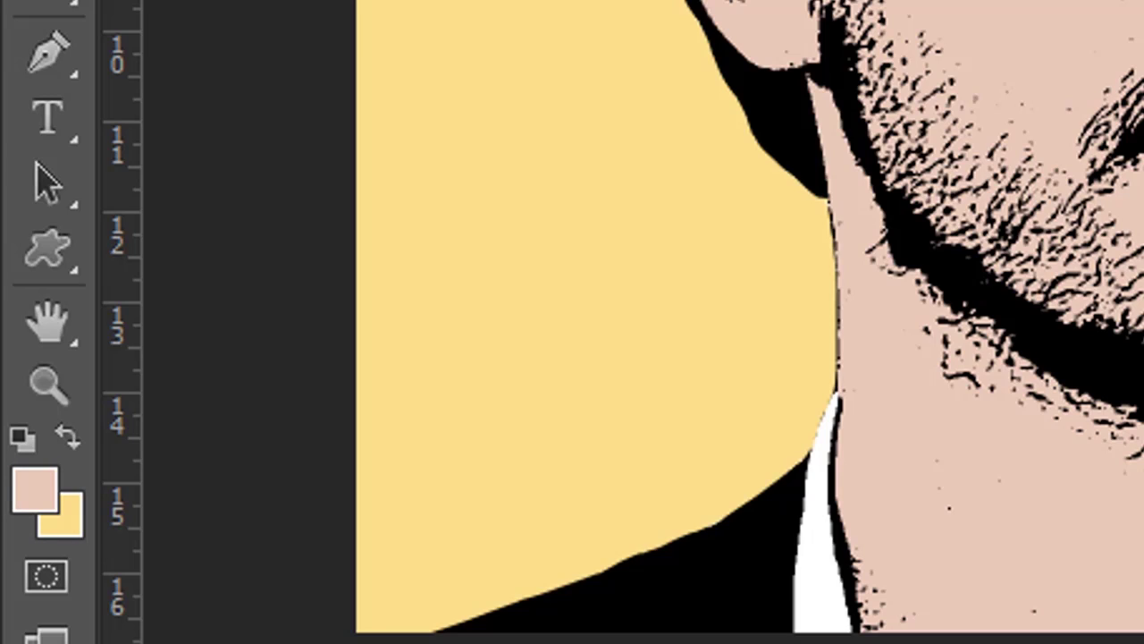
key(d)
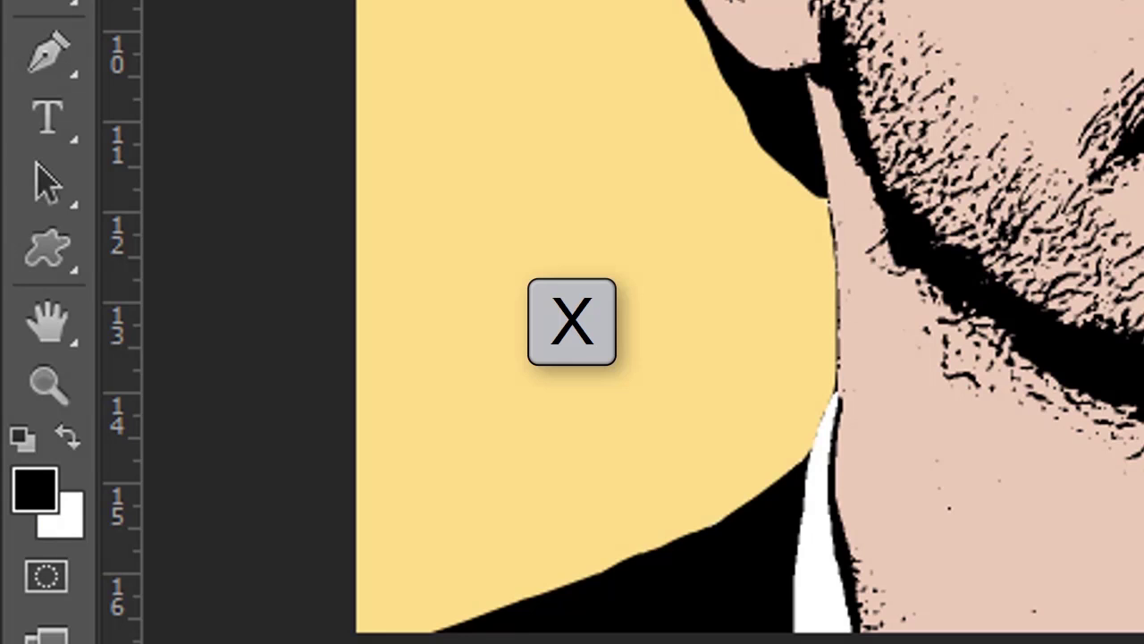
key(x)
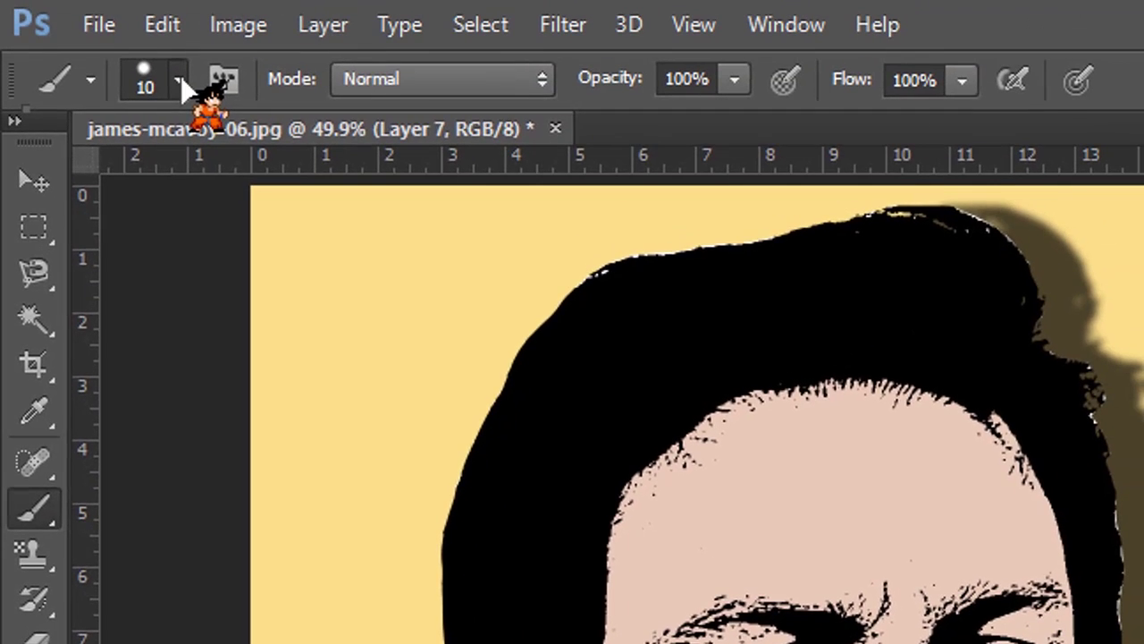
- Set the Brush tool's hardness to 50%
click(180, 81)
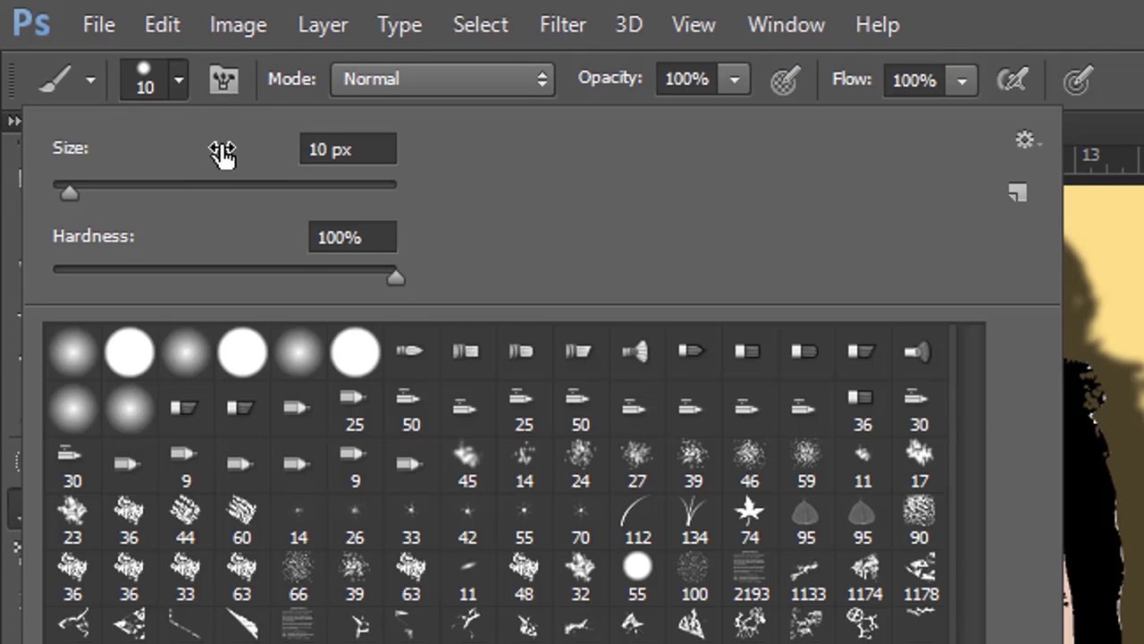
drag(353, 239, 274, 240)
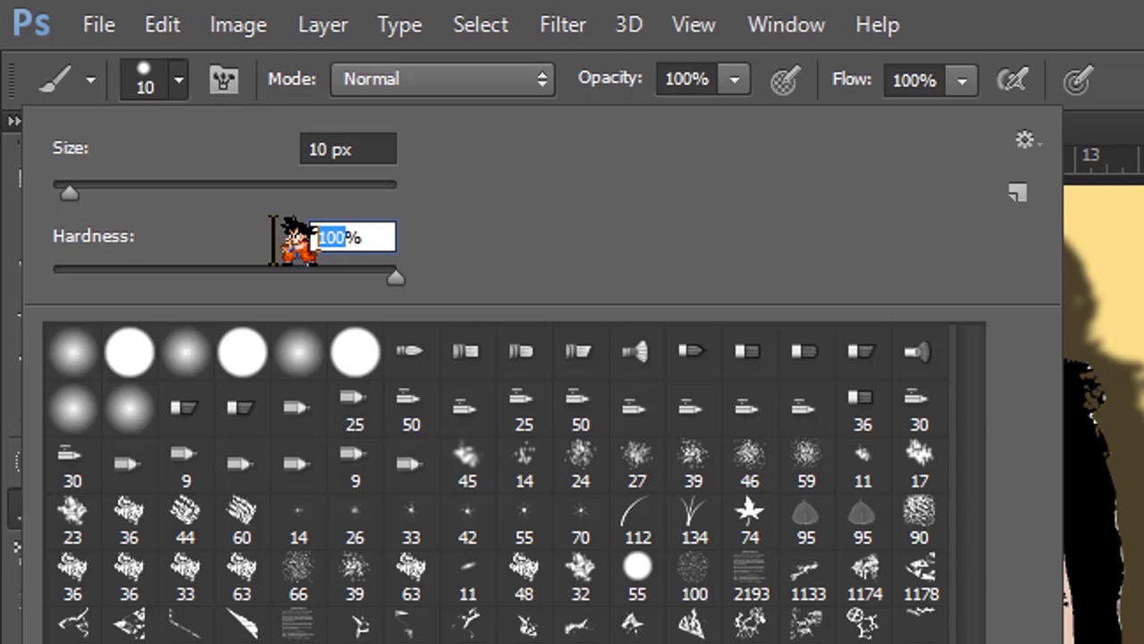
text(50)
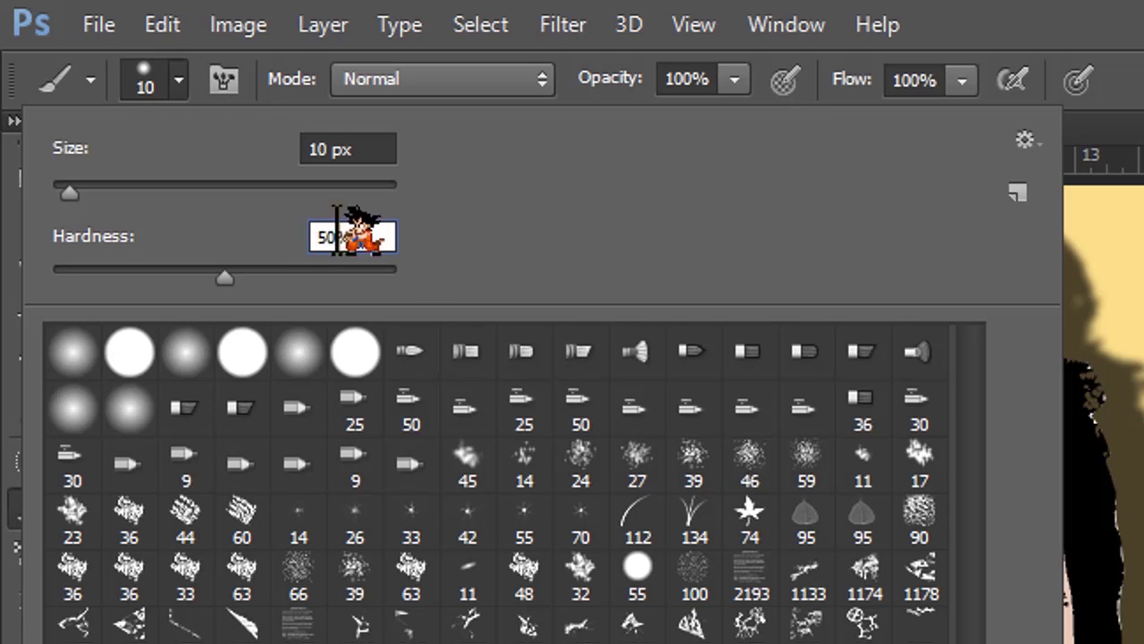
key(Return)
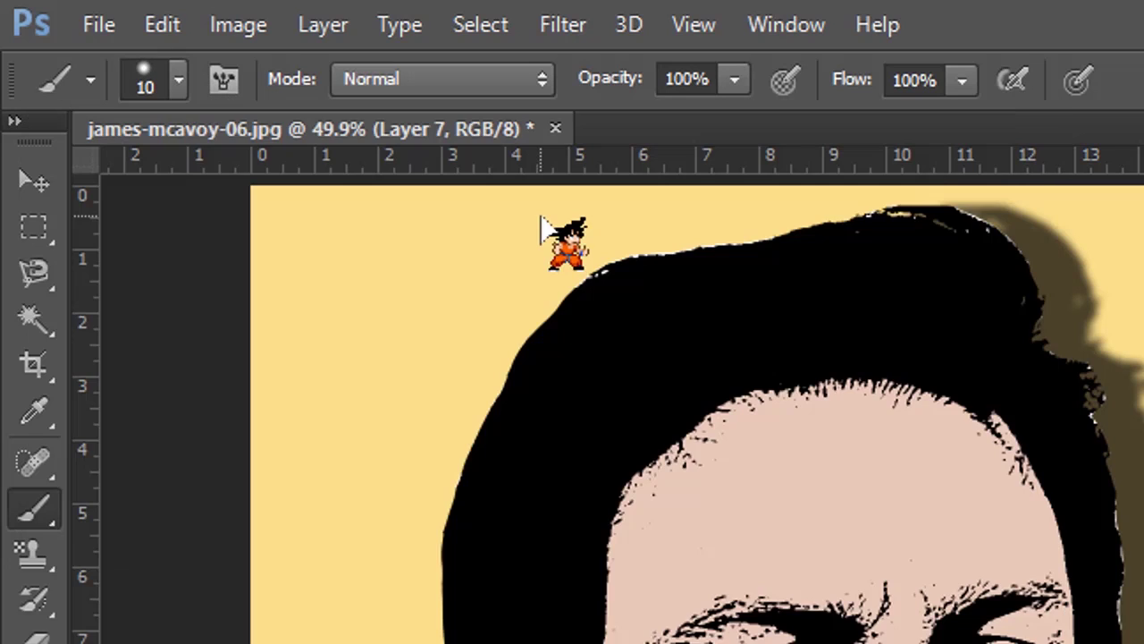
- Enlarge the brush considerably and paint the left part of the image white on Layer 7, covering half of the face
key(bracketright)
key(bracketright)
key(bracketright)
key(bracketright)
key(bracketright)
key(bracketright)
key(bracketright)
key(bracketright)
key(bracketright)
key(bracketright)
key(bracketright)
key(bracketright)
key(bracketright)
key(bracketright)
key(bracketright)
key(bracketright)
key(bracketright)
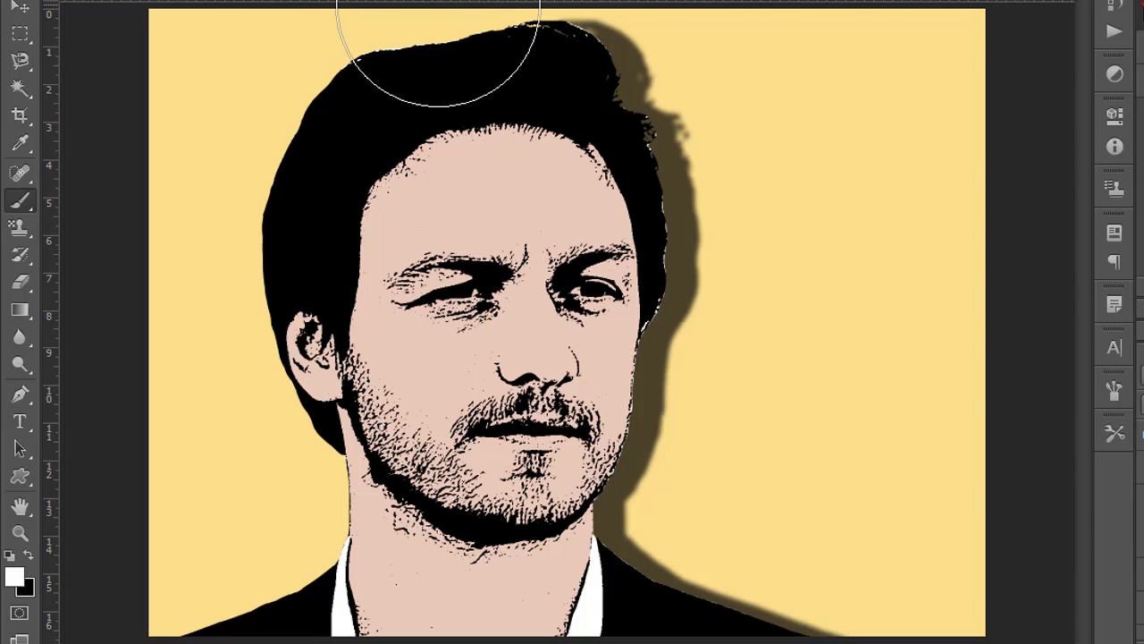
mouse_move(447, 7)
mouse_down()
mouse_move(325, 376)
mouse_move(281, 625)
mouse_up()
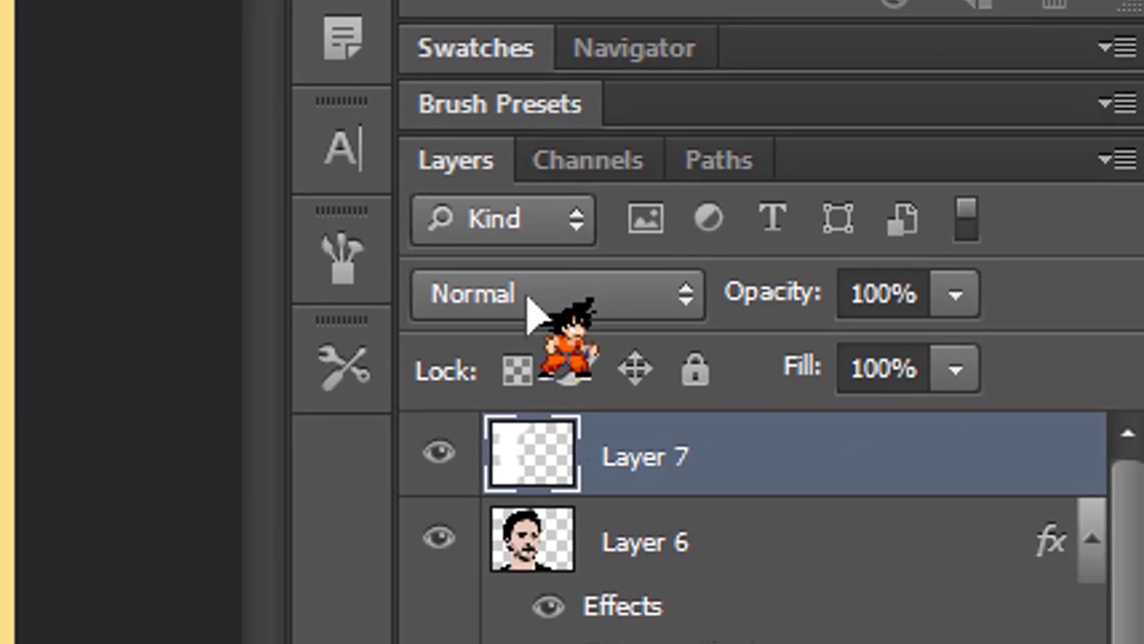
- Set Layer 7's blend mode to Linear Dodge (Add) and its opacity to 25%
click(529, 304)
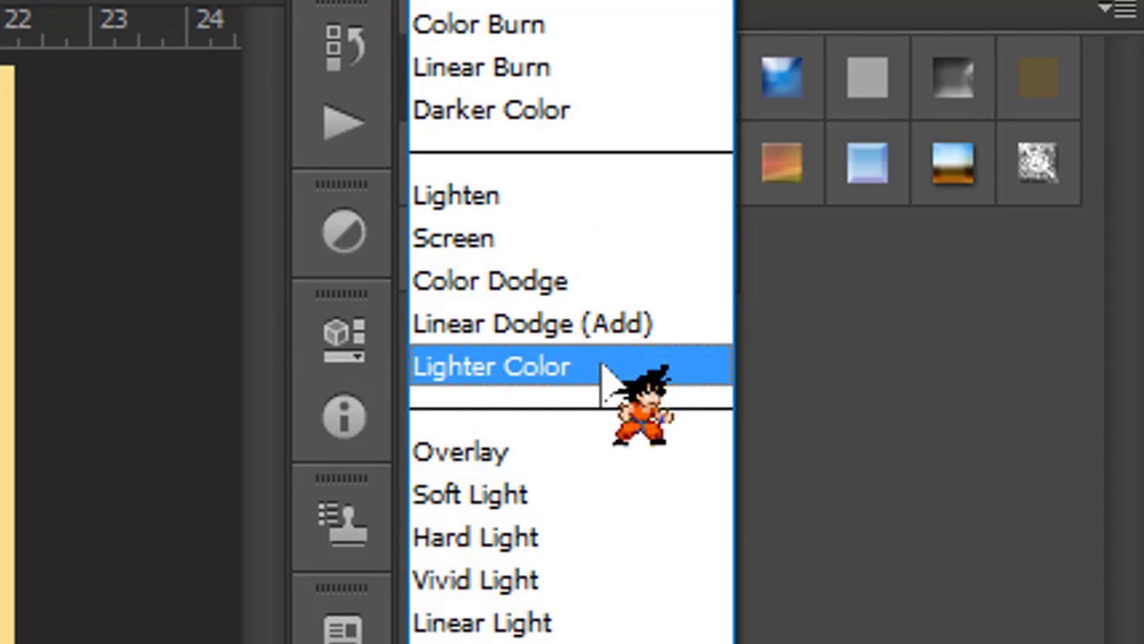
click(604, 335)
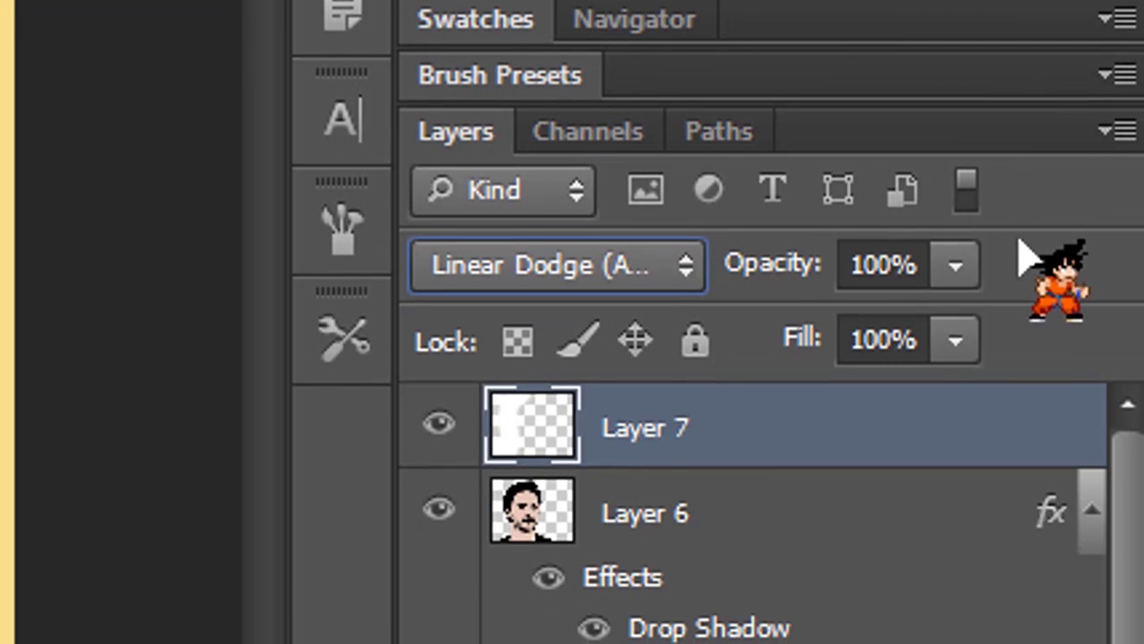
click(899, 265)
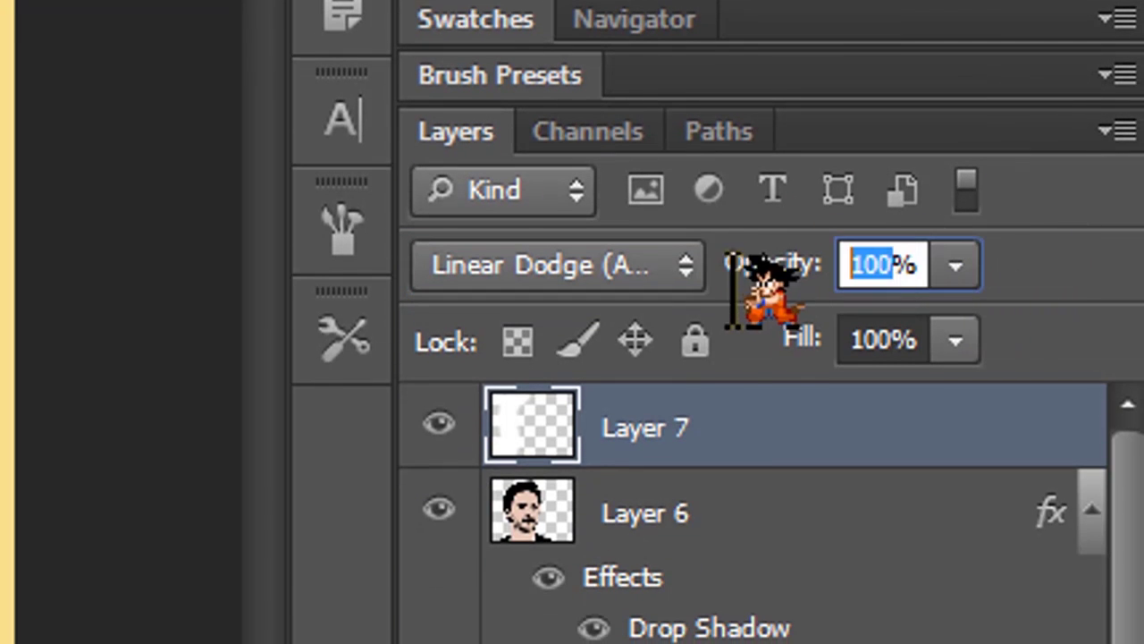
text(25)
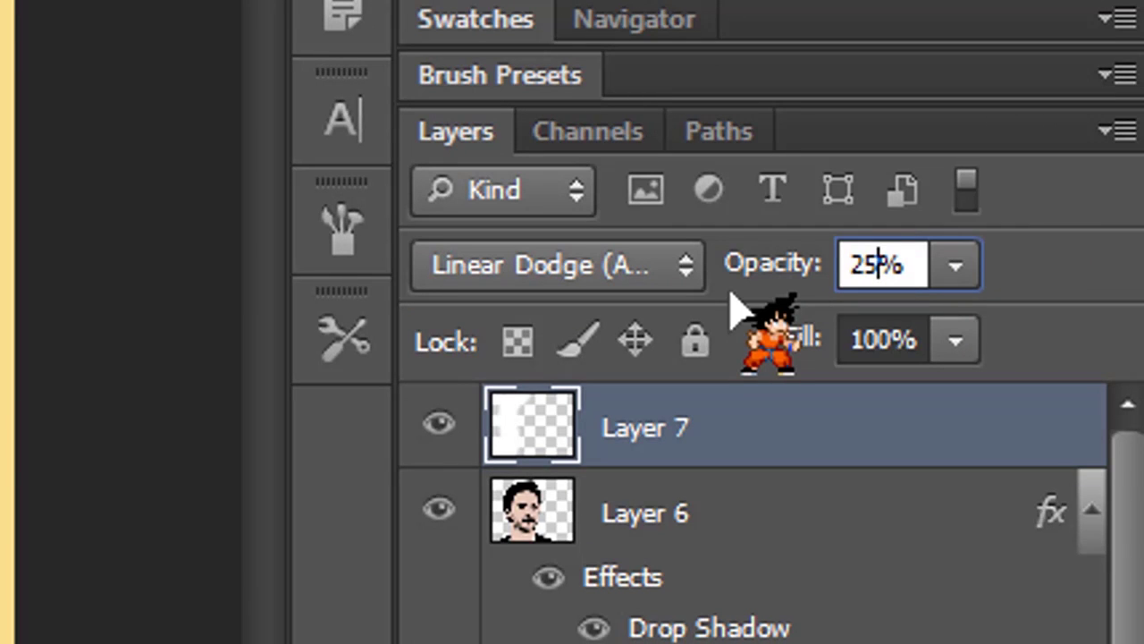
- Add a new layer above Layer 7, fill it with white and lower its Fill to 0%
click(991, 608)
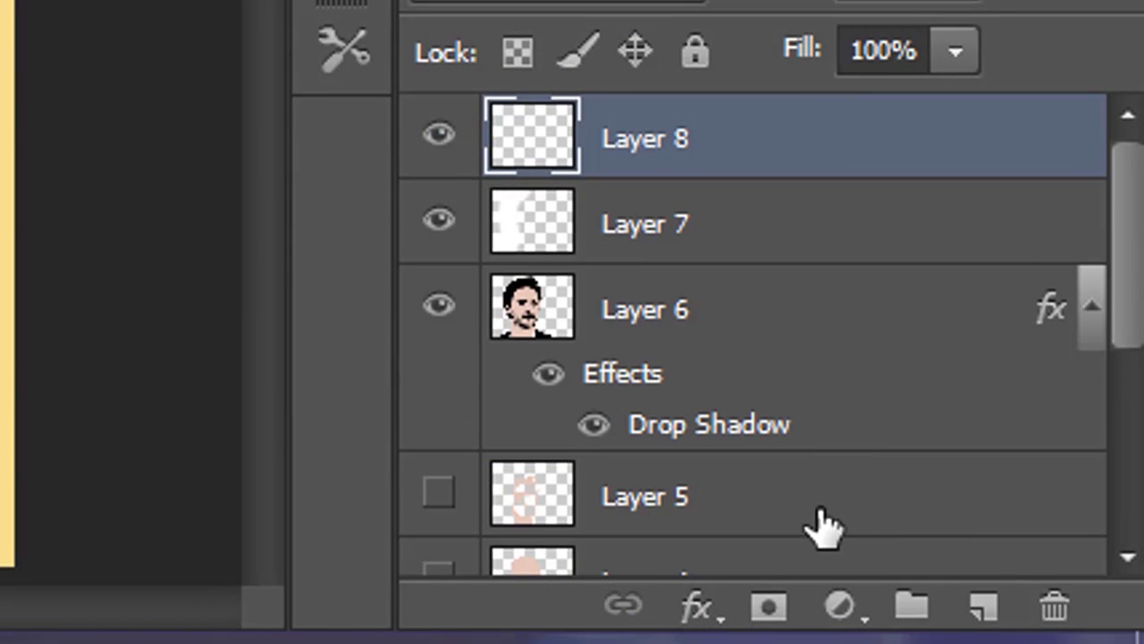
key(alt+Delete)
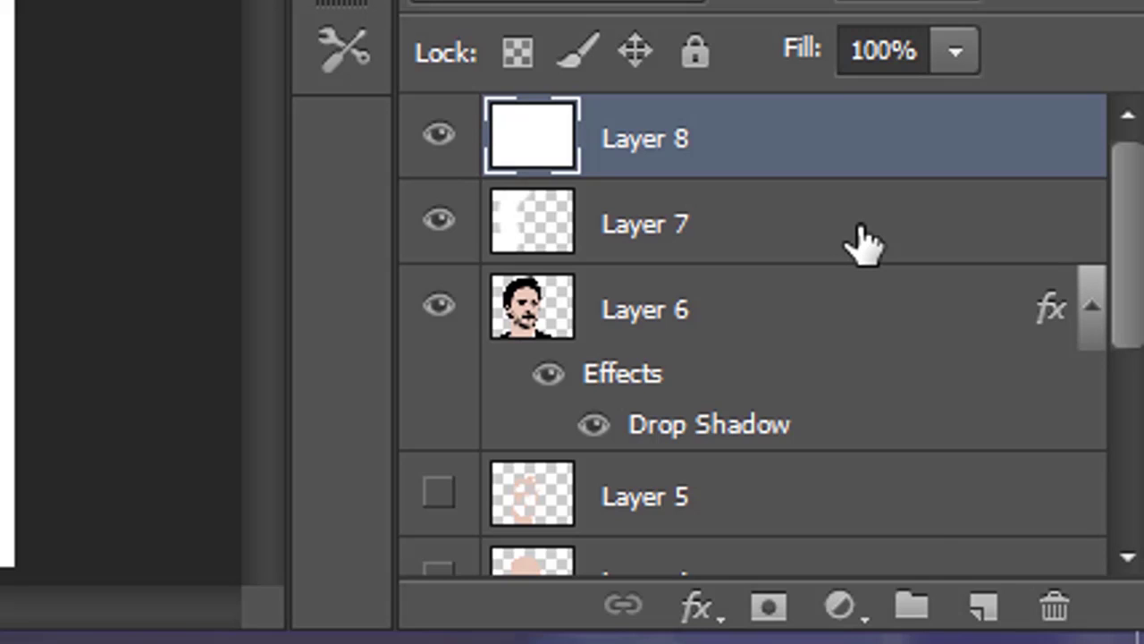
click(955, 51)
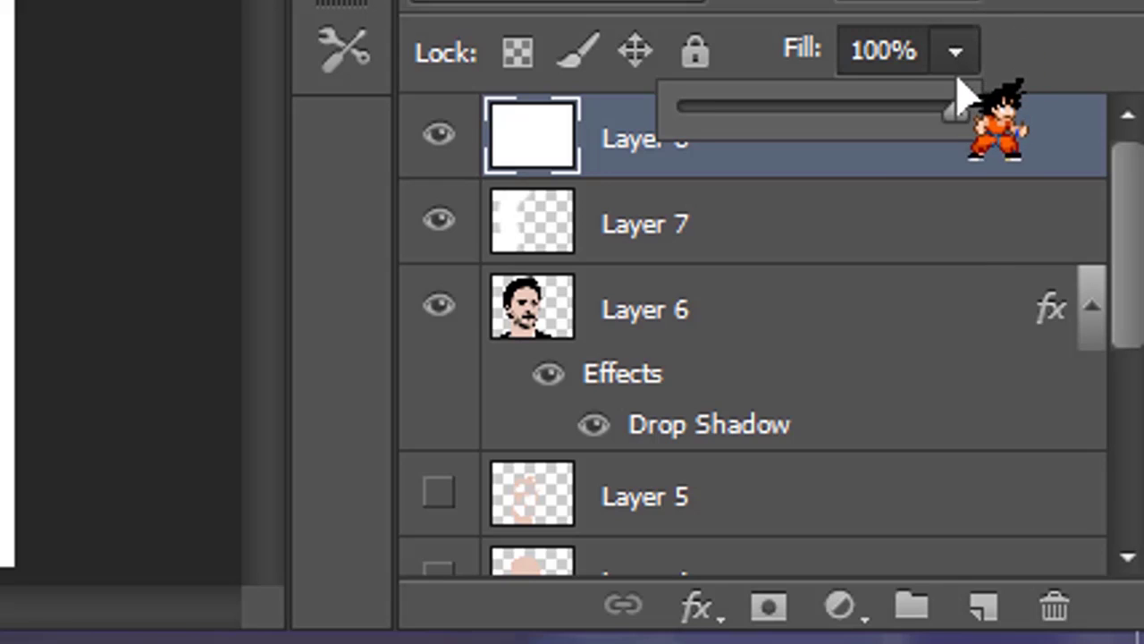
drag(954, 110, 593, 133)
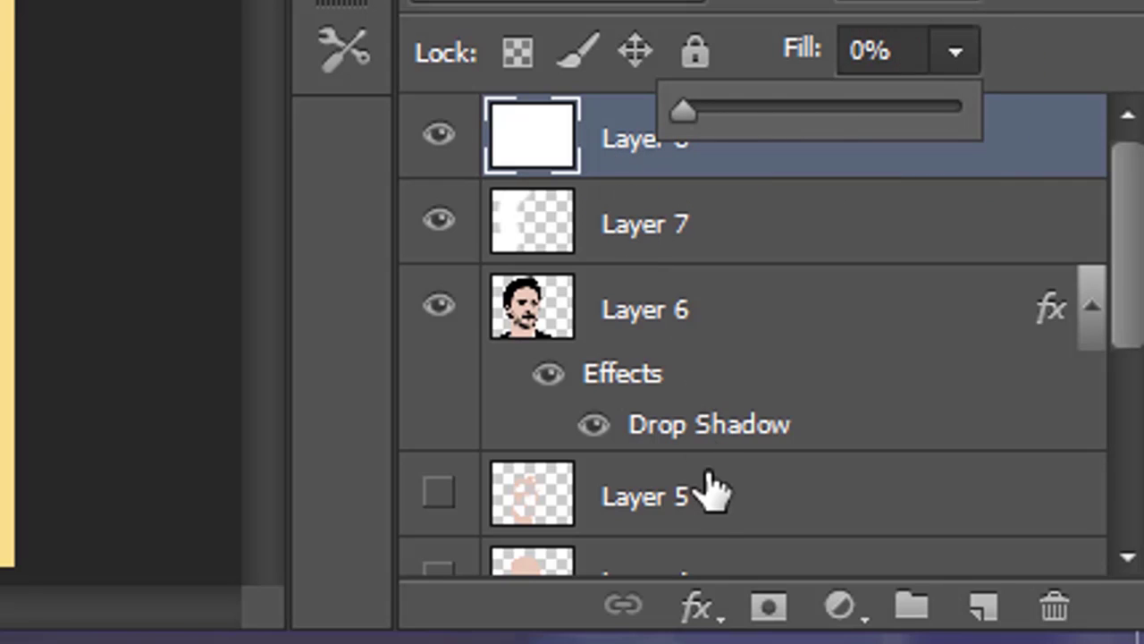
- Add an Inner Glow to Layer 8 with Normal blend mode, 40% opacity and white (ffffff) as the glow colour
click(698, 624)
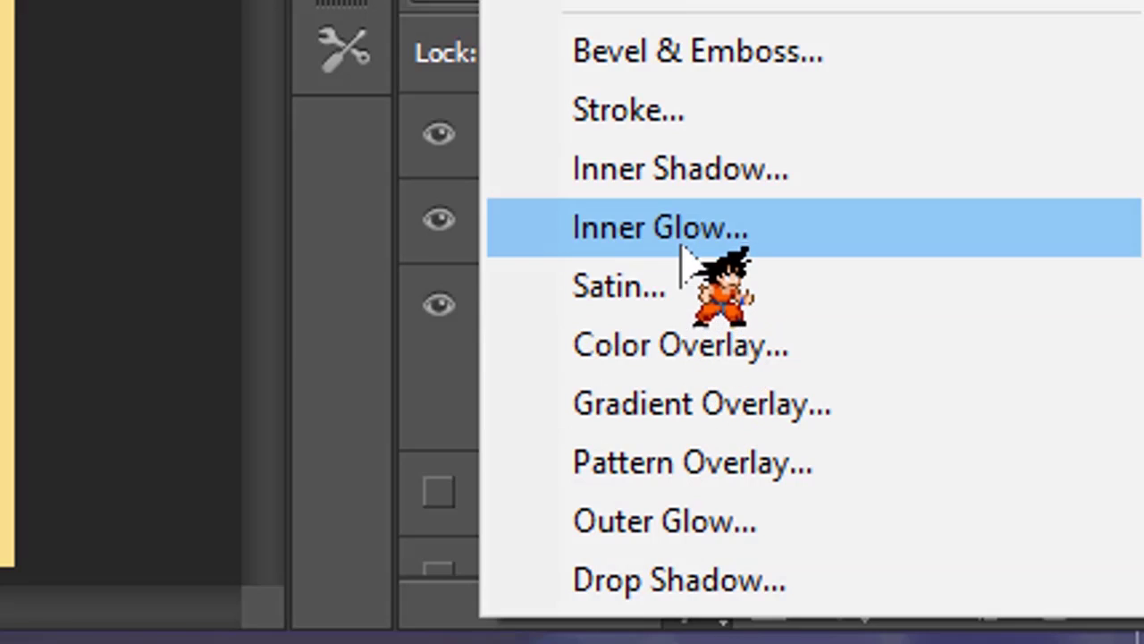
click(681, 247)
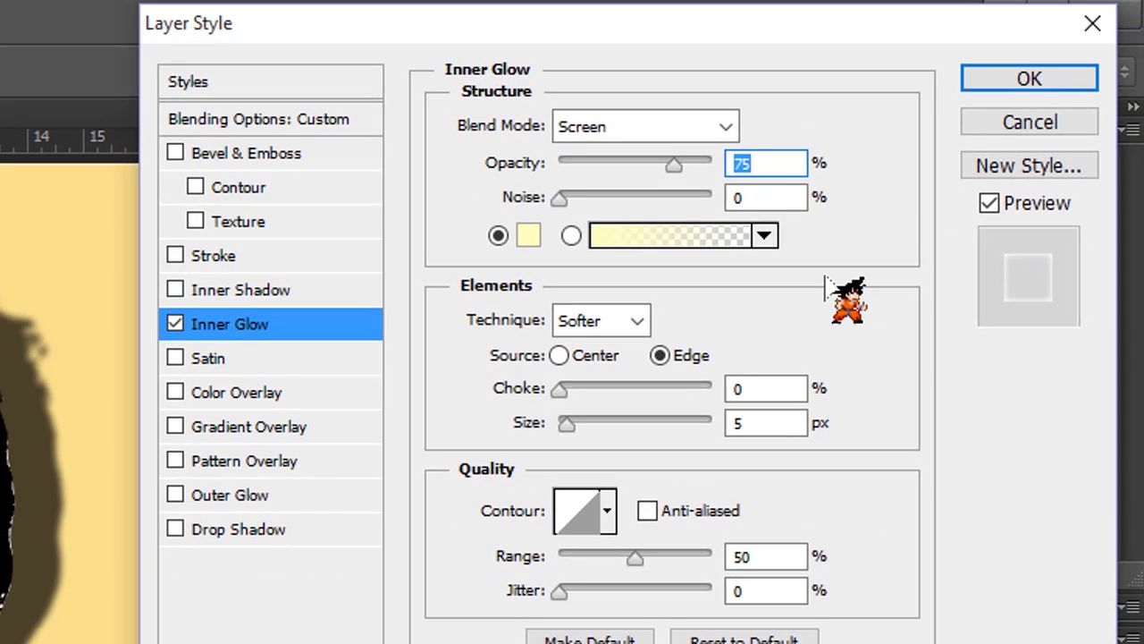
click(726, 127)
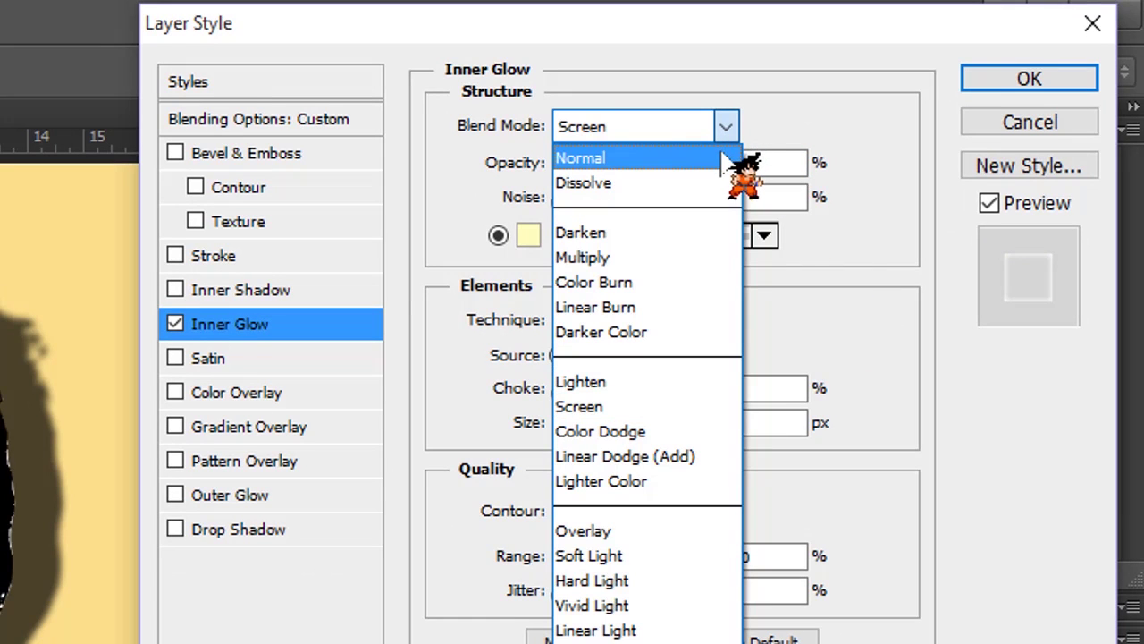
click(724, 158)
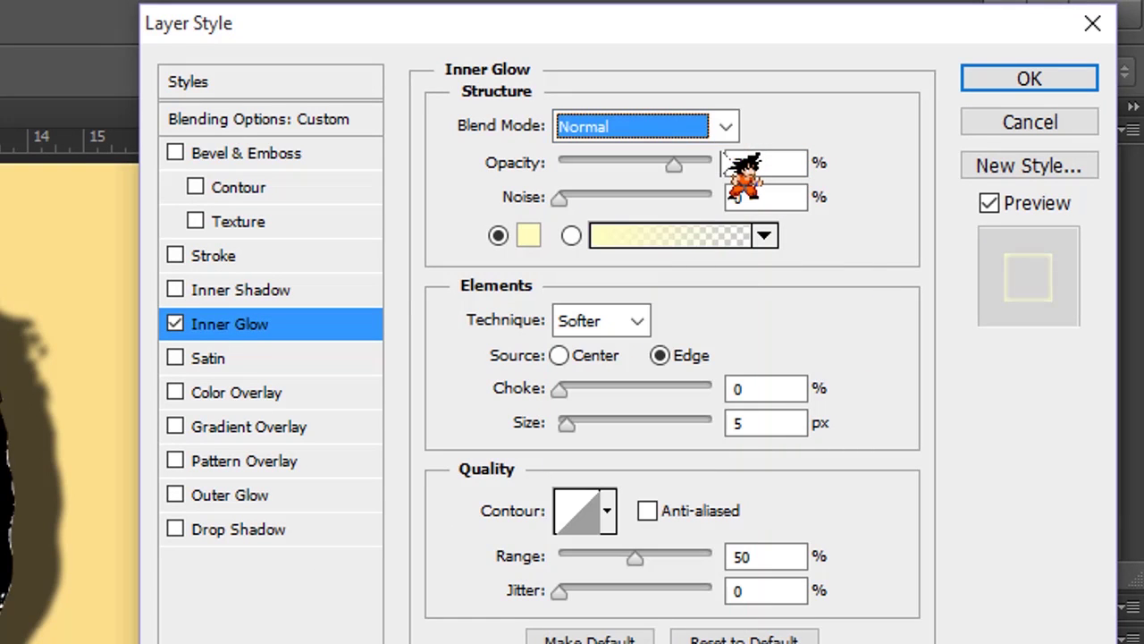
double_click(760, 163)
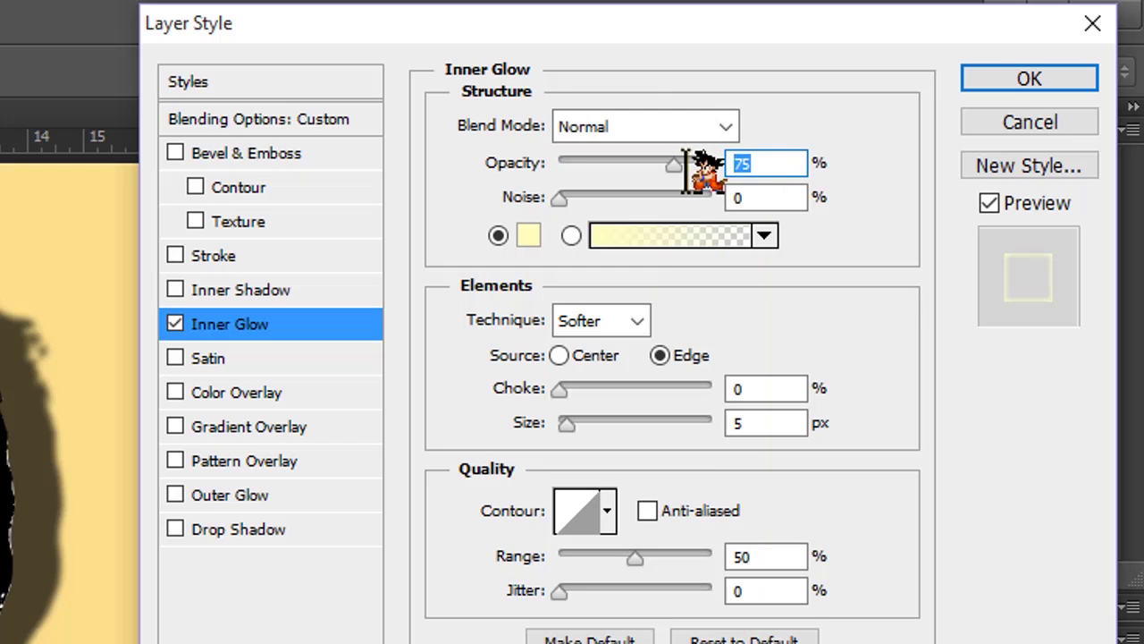
text(40)
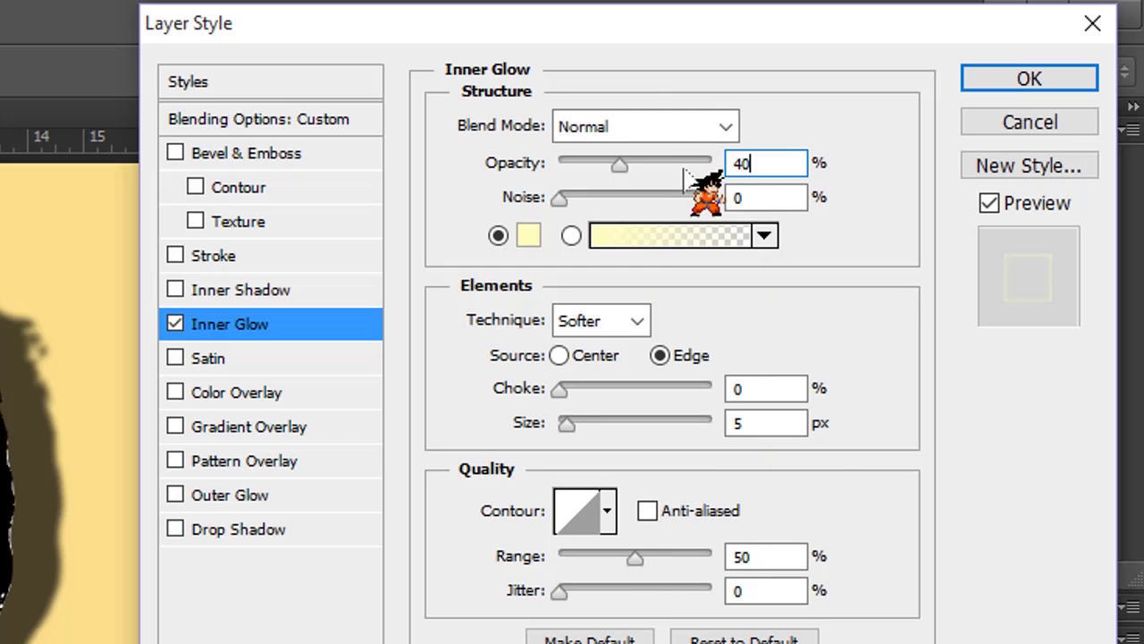
click(531, 239)
drag(215, 130, 59, 117)
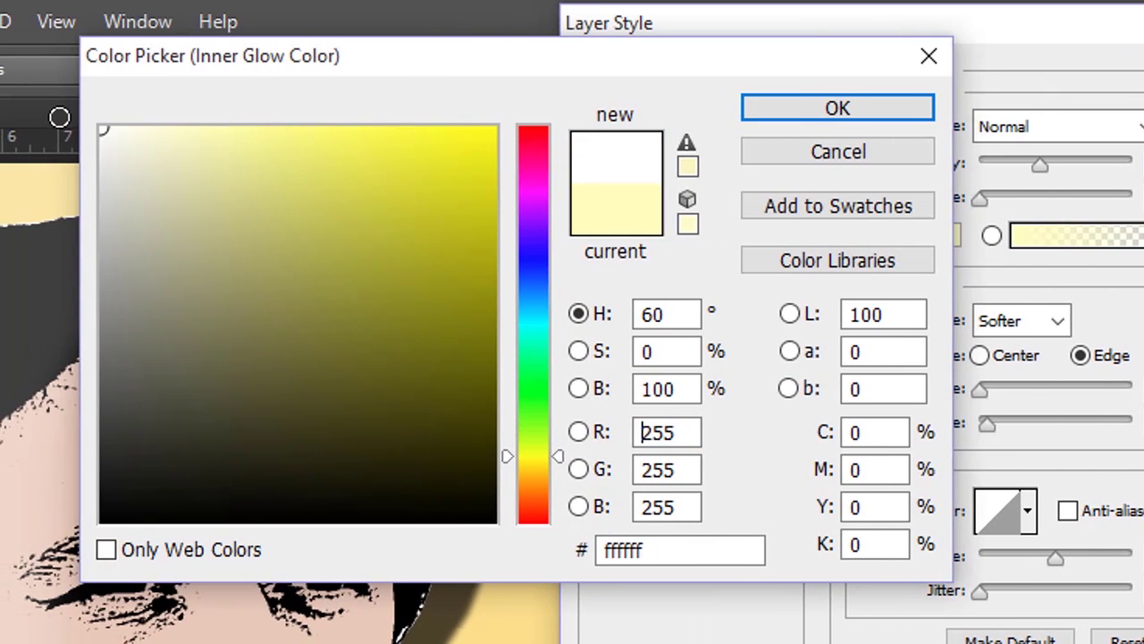
click(841, 107)
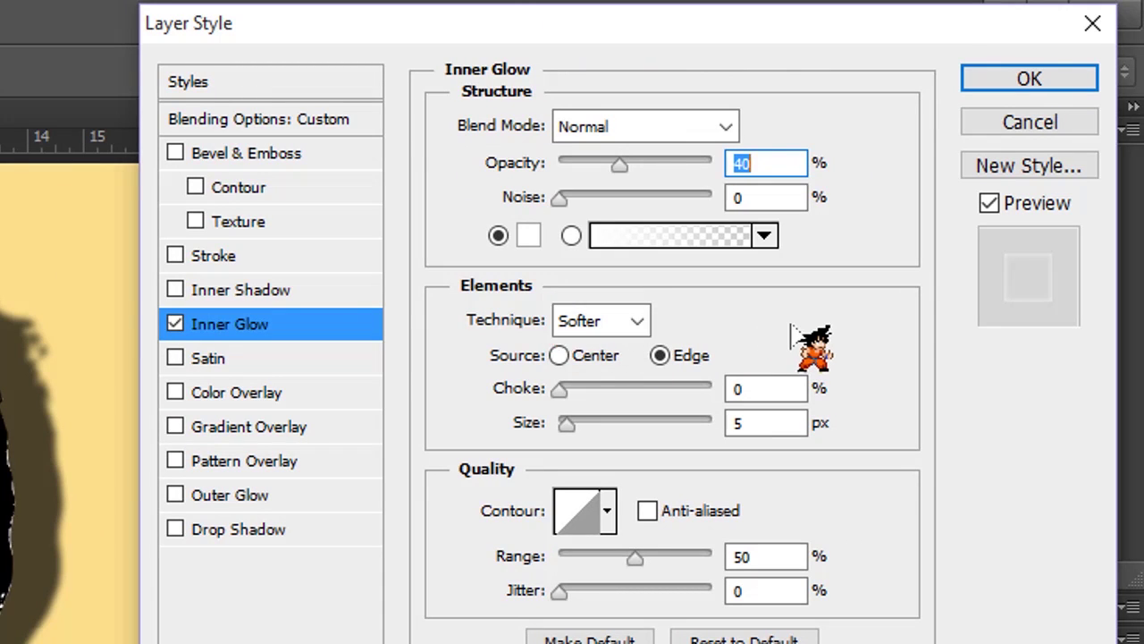
- Set the inner glow's choke to 100% and its size to 35 px
click(779, 388)
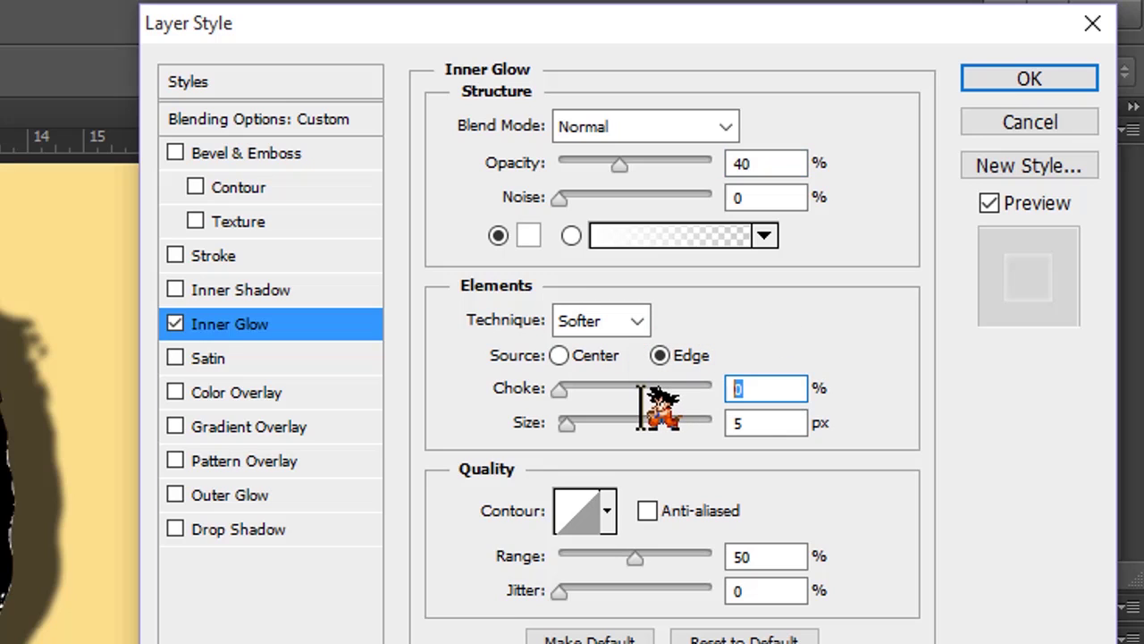
text(100)
click(768, 422)
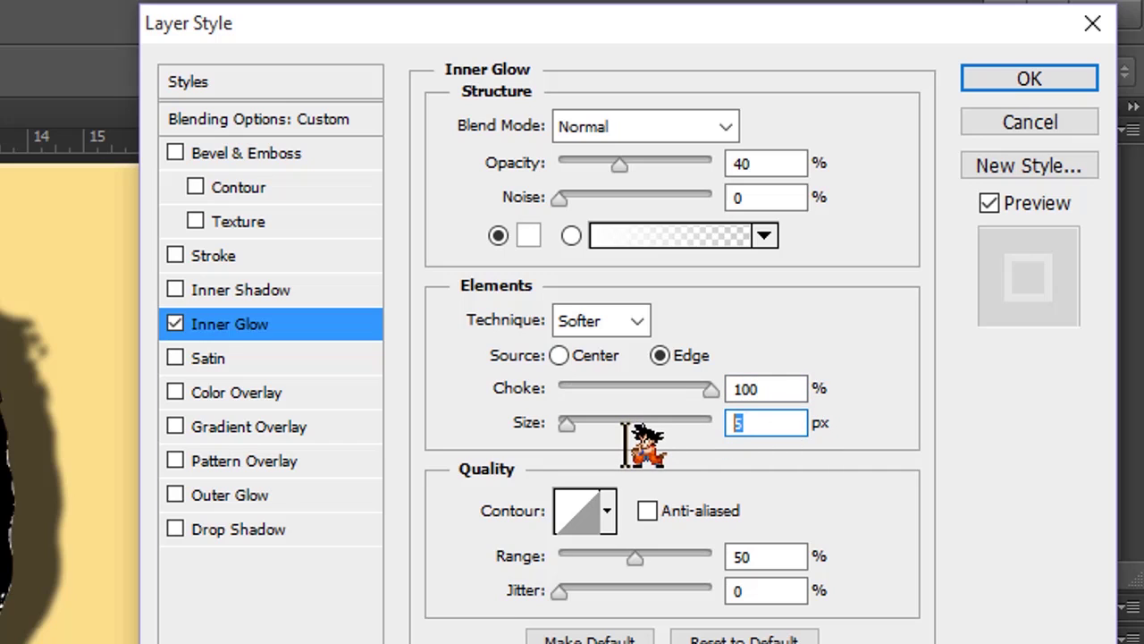
text(35)
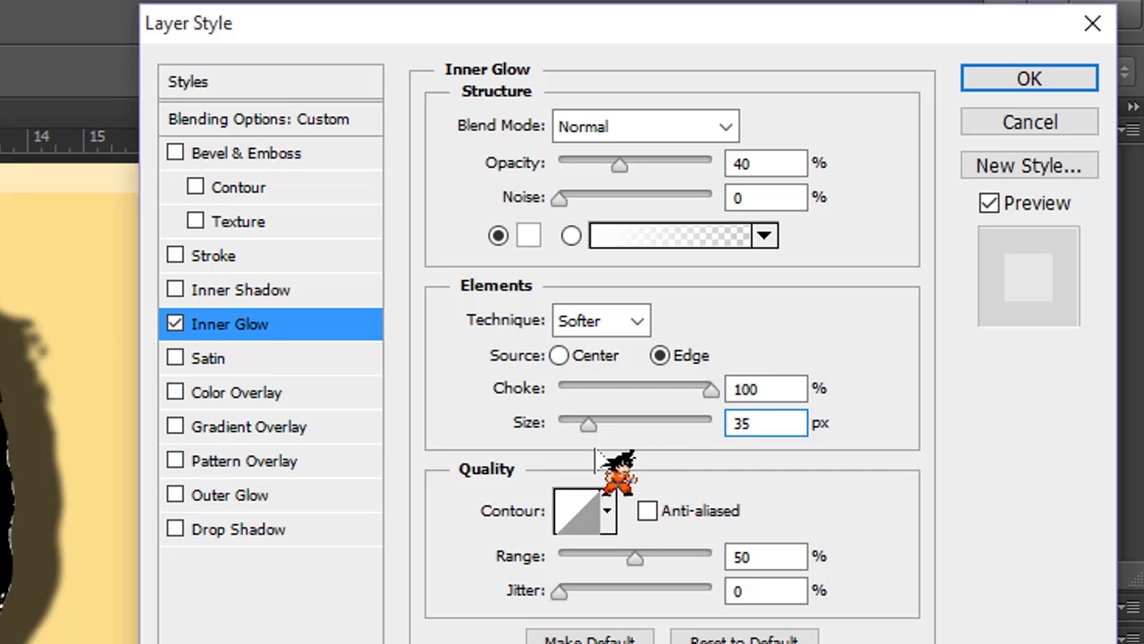
- Add a 21 px black Stroke positioned Inside with Lighten blend mode, and apply the layer style
click(263, 255)
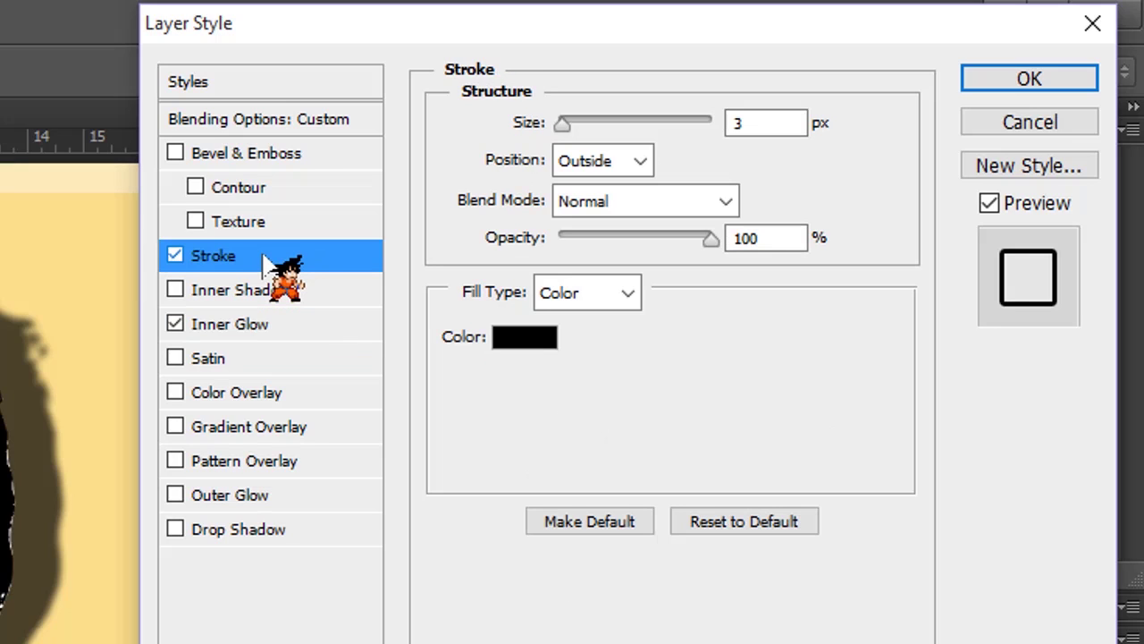
double_click(756, 122)
text(21)
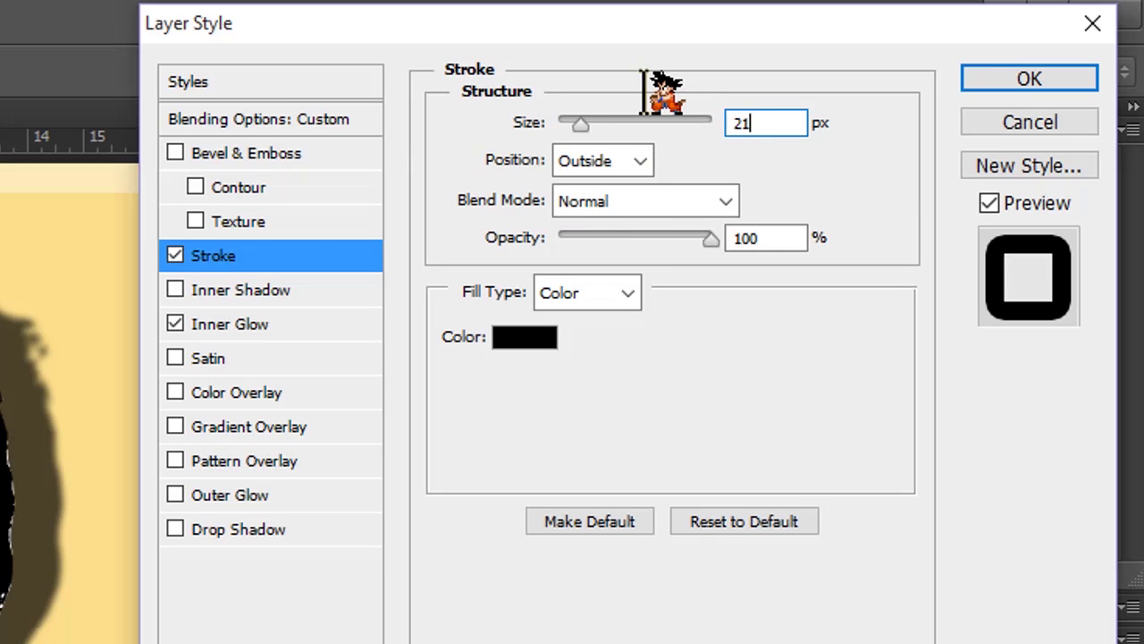
click(649, 163)
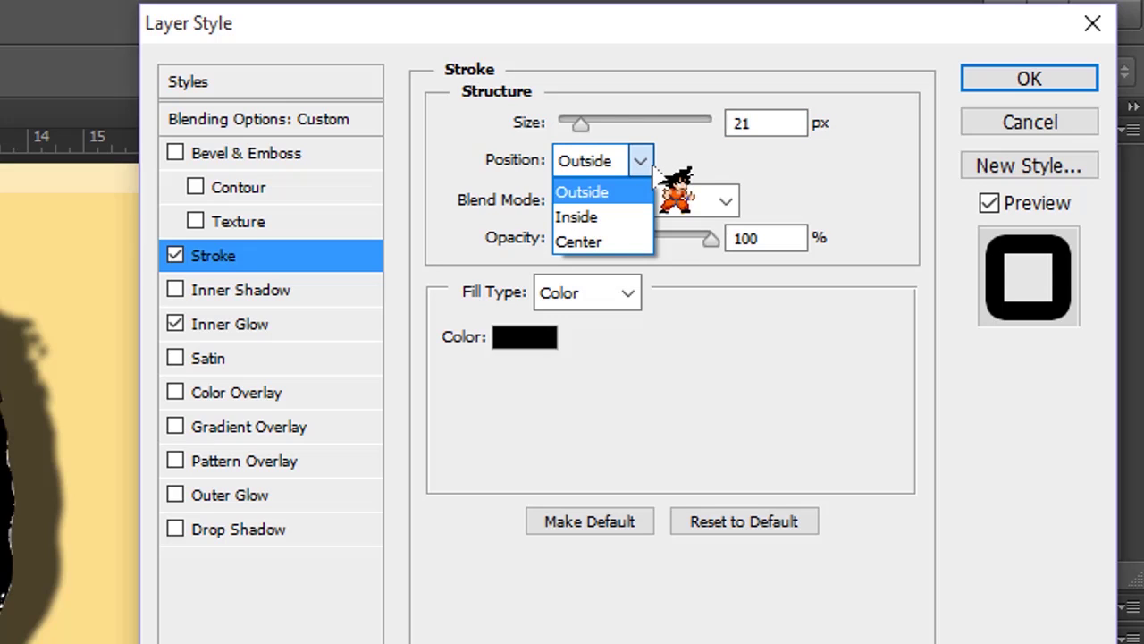
click(642, 216)
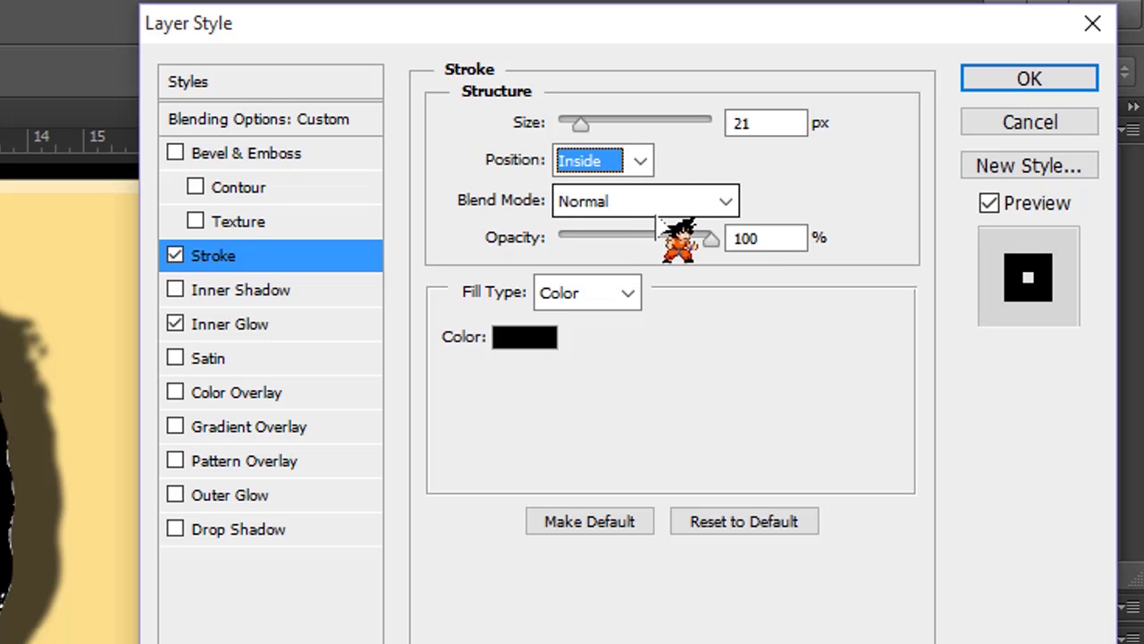
click(726, 202)
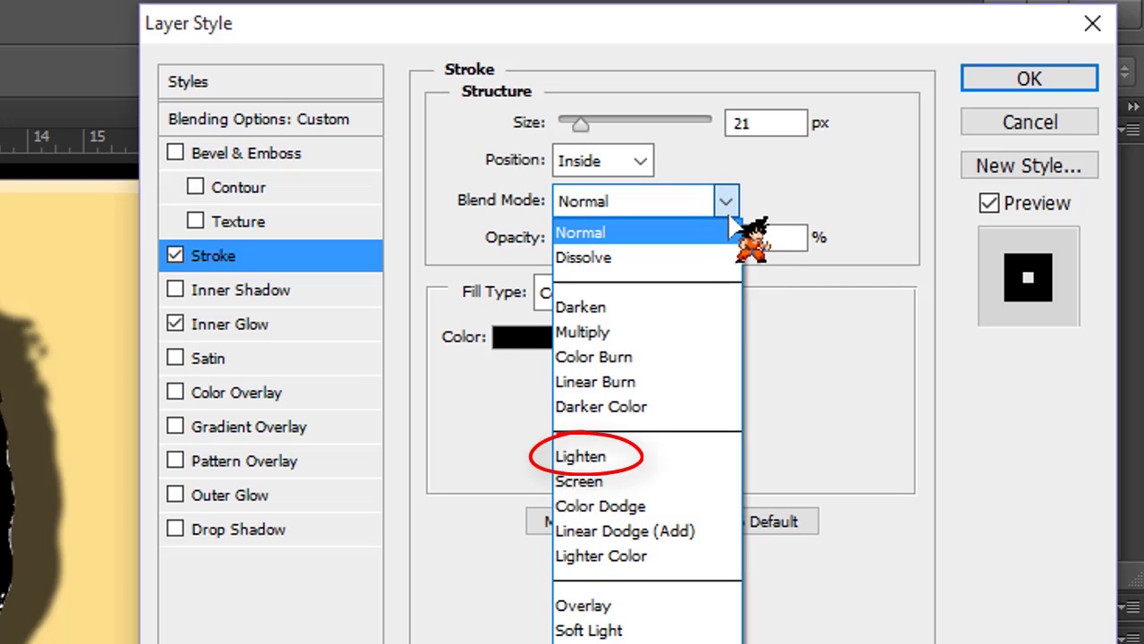
click(677, 456)
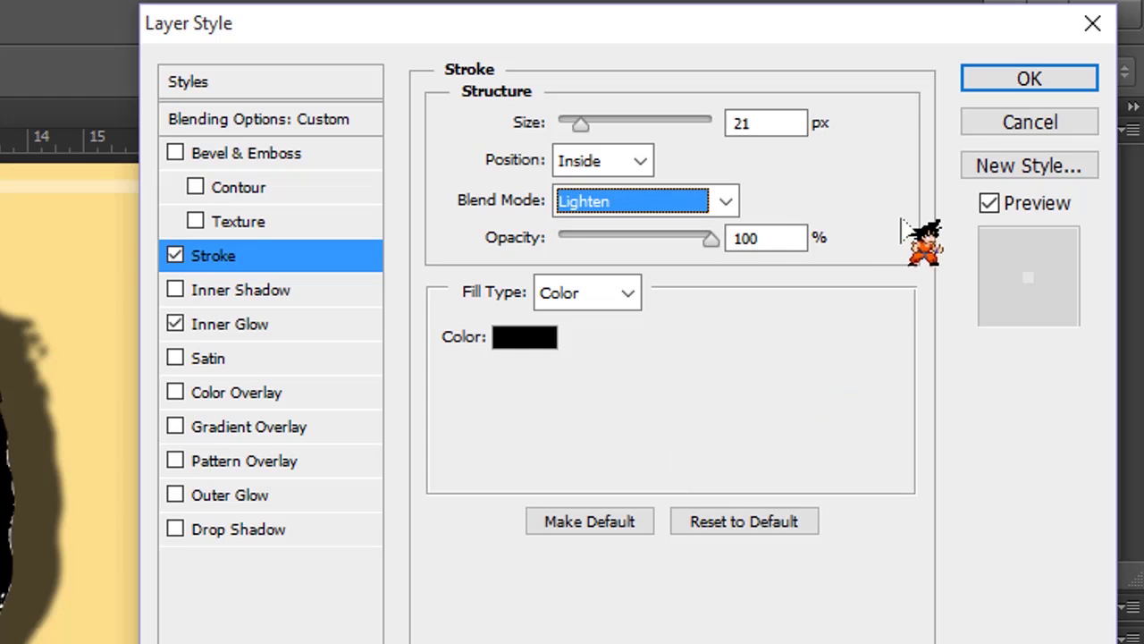
click(968, 79)
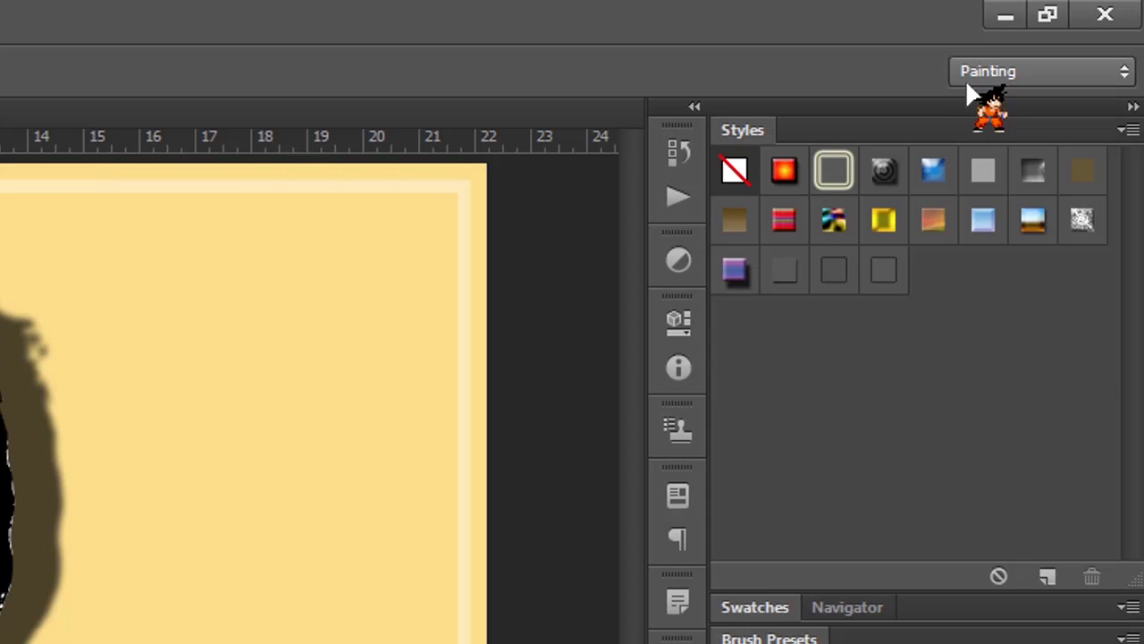